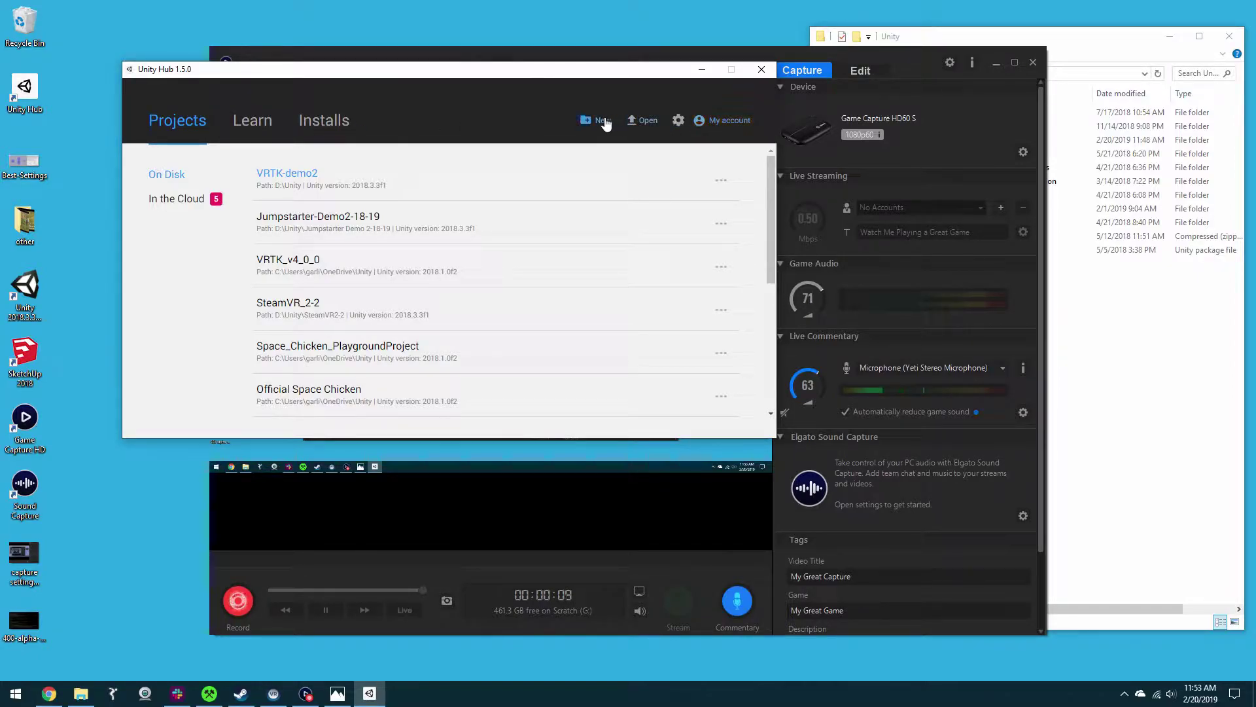
- Create a new Unity project named VRTKdemo3 in D:\Unity\ and clear the capture window away to expose the Unity folder
{"action": "left_click", "coordinate": [601, 121]}
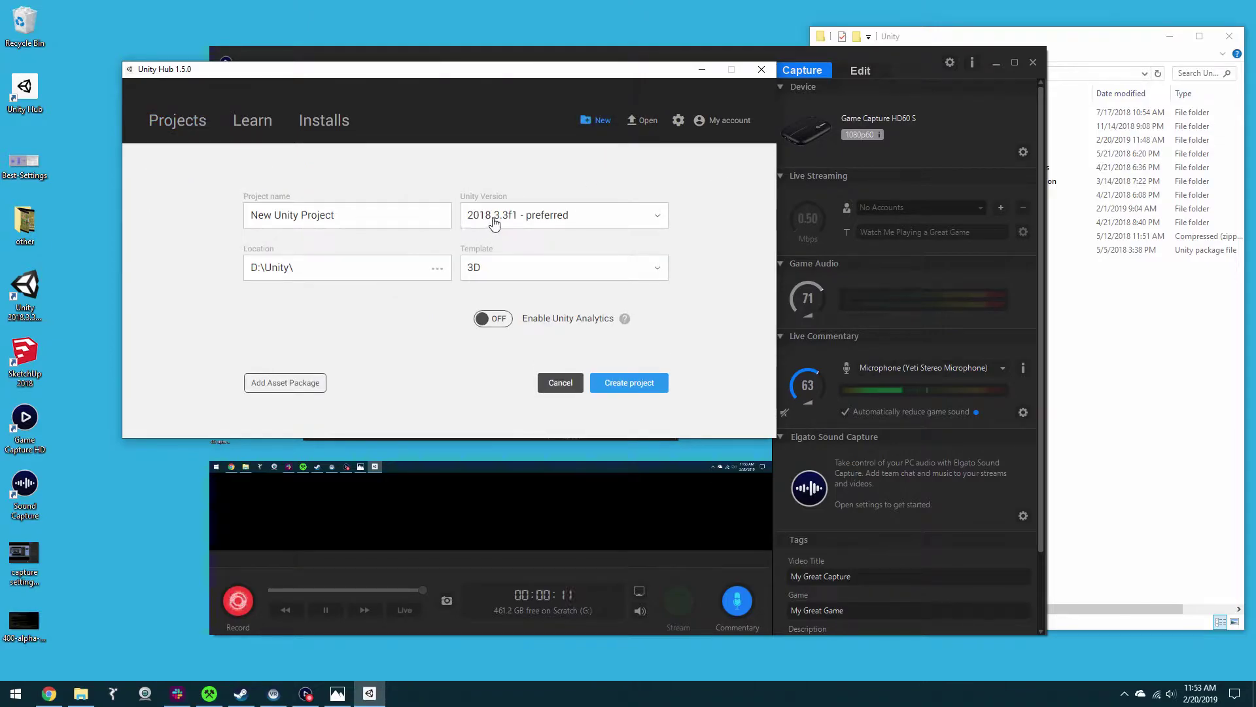
{"action": "left_click_drag", "start_coordinate": [337, 216], "coordinate": [148, 216]}
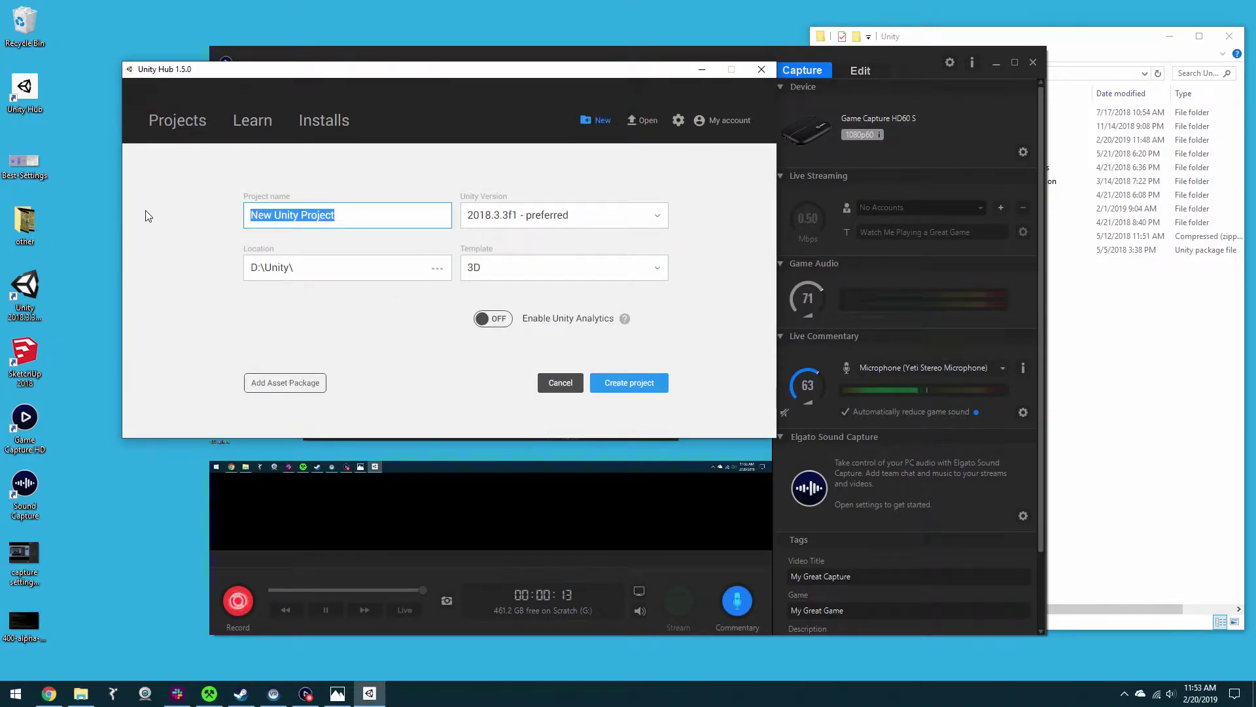
{"action": "type", "text": "VRTKdemo3"}
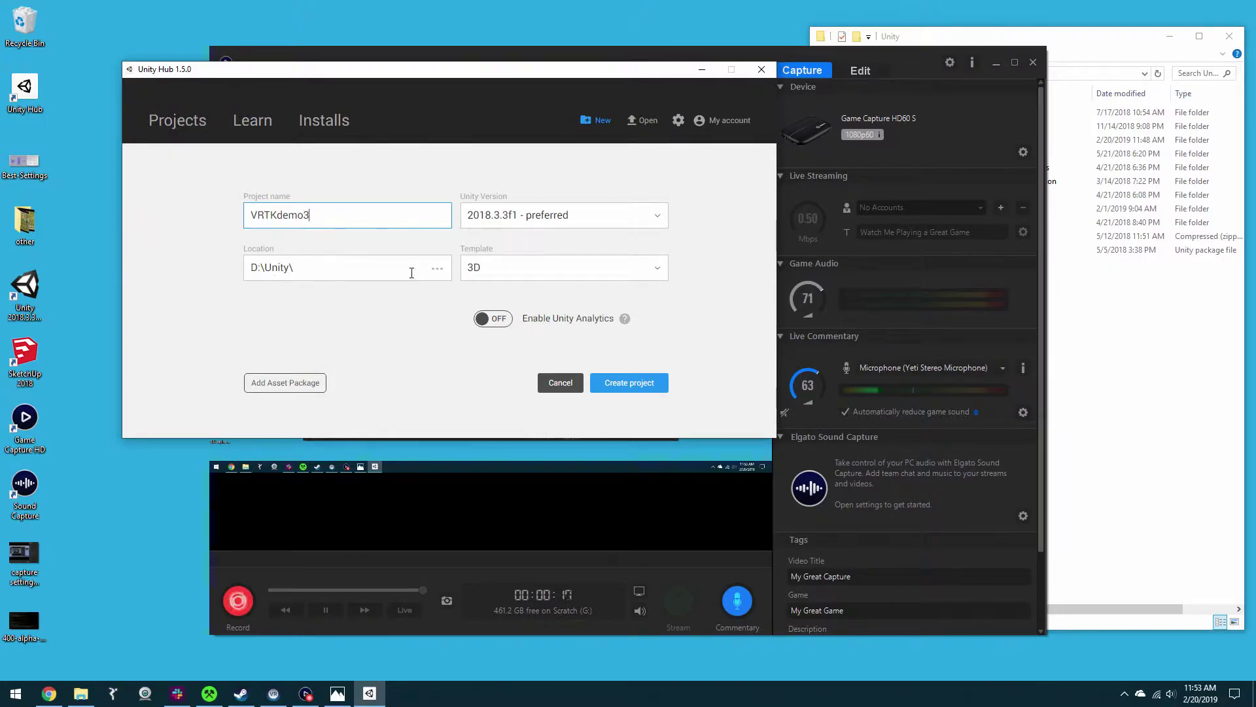
{"action": "left_click", "coordinate": [636, 383]}
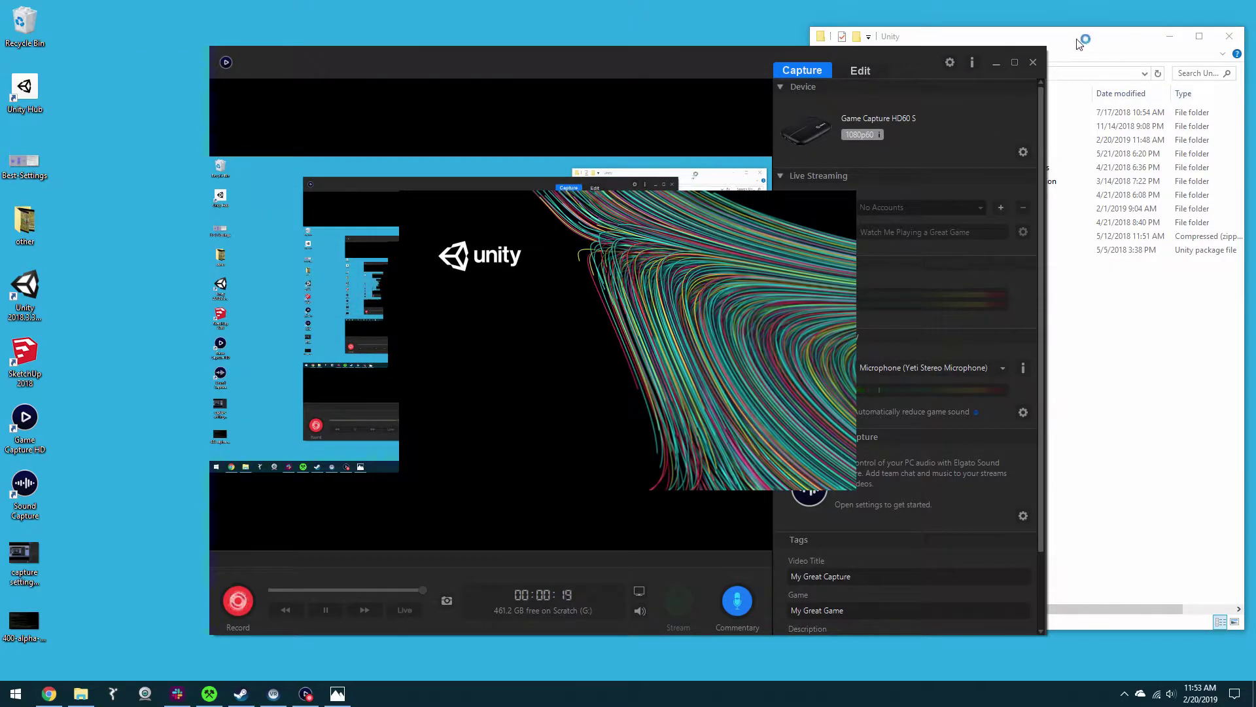
{"action": "left_click", "coordinate": [996, 63]}
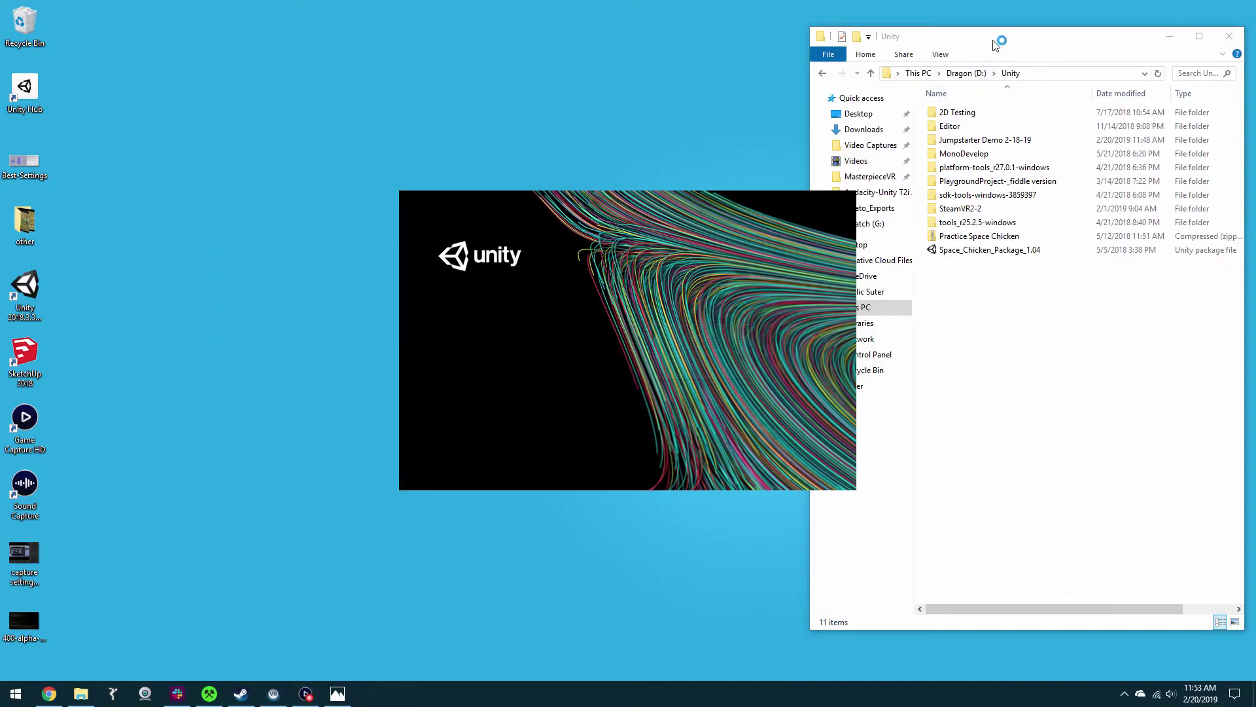
{"action": "left_click_drag", "start_coordinate": [998, 46], "coordinate": [1010, 49]}
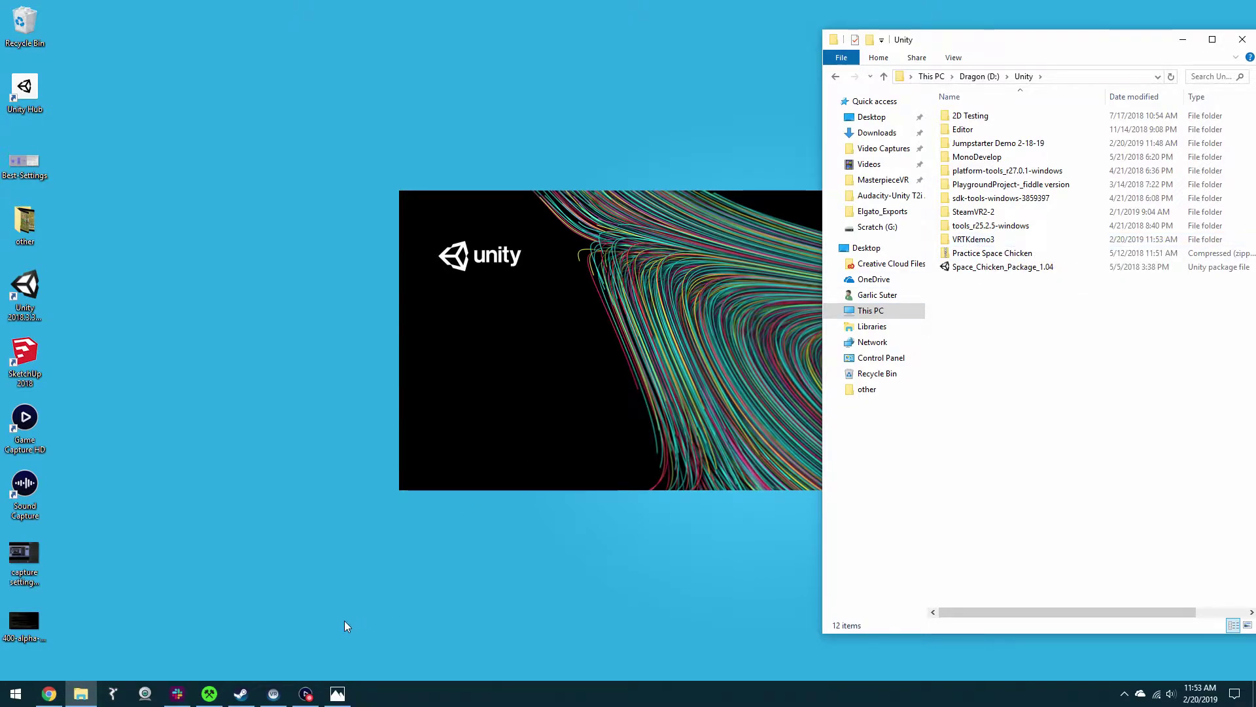
- Review the VRTK v4.0.0-alpha setup document and the Git for Windows page in the browser, then minimize the browser
{"action": "left_click", "coordinate": [51, 697]}
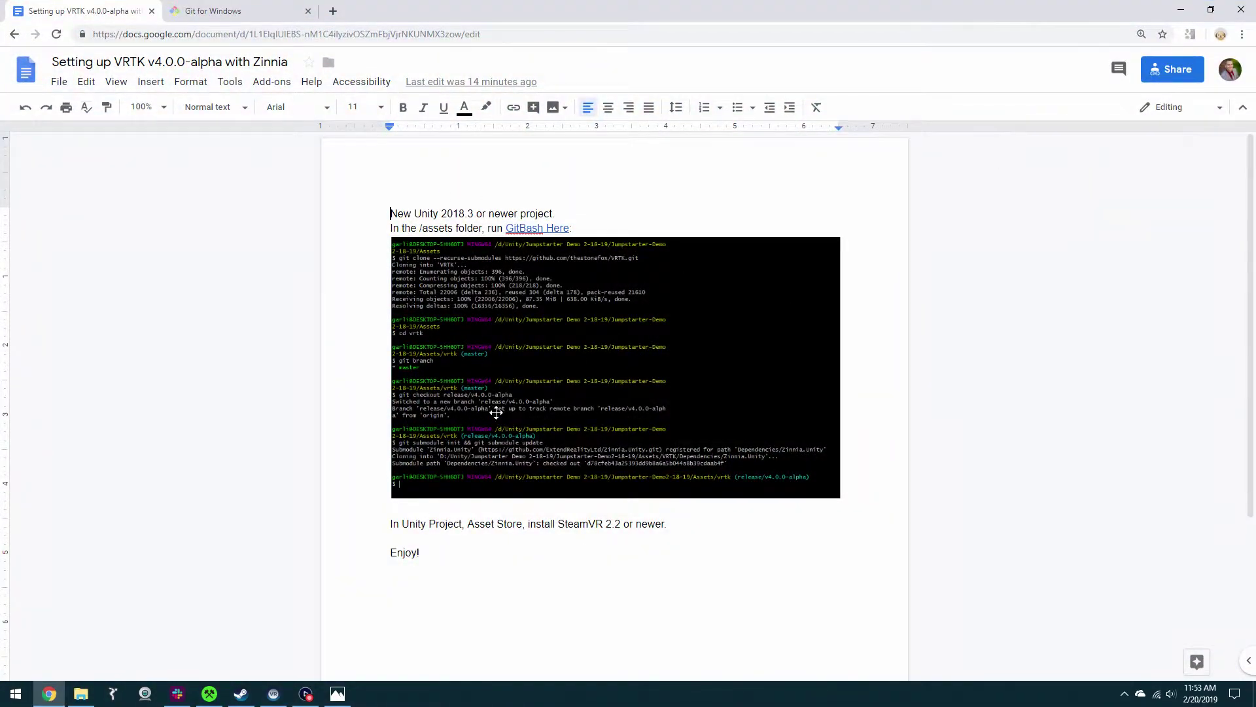
{"action": "left_click", "coordinate": [208, 16]}
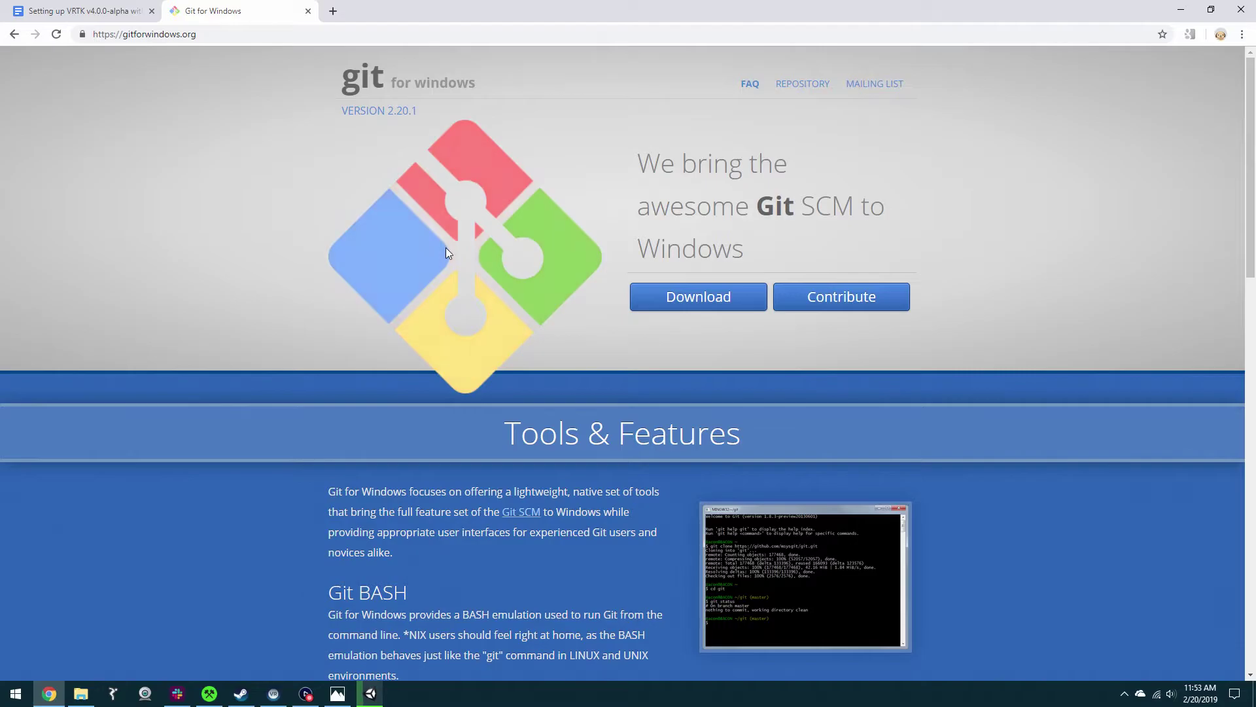
{"action": "scroll", "coordinate": [461, 348], "scroll_direction": "down", "scroll_amount": 2}
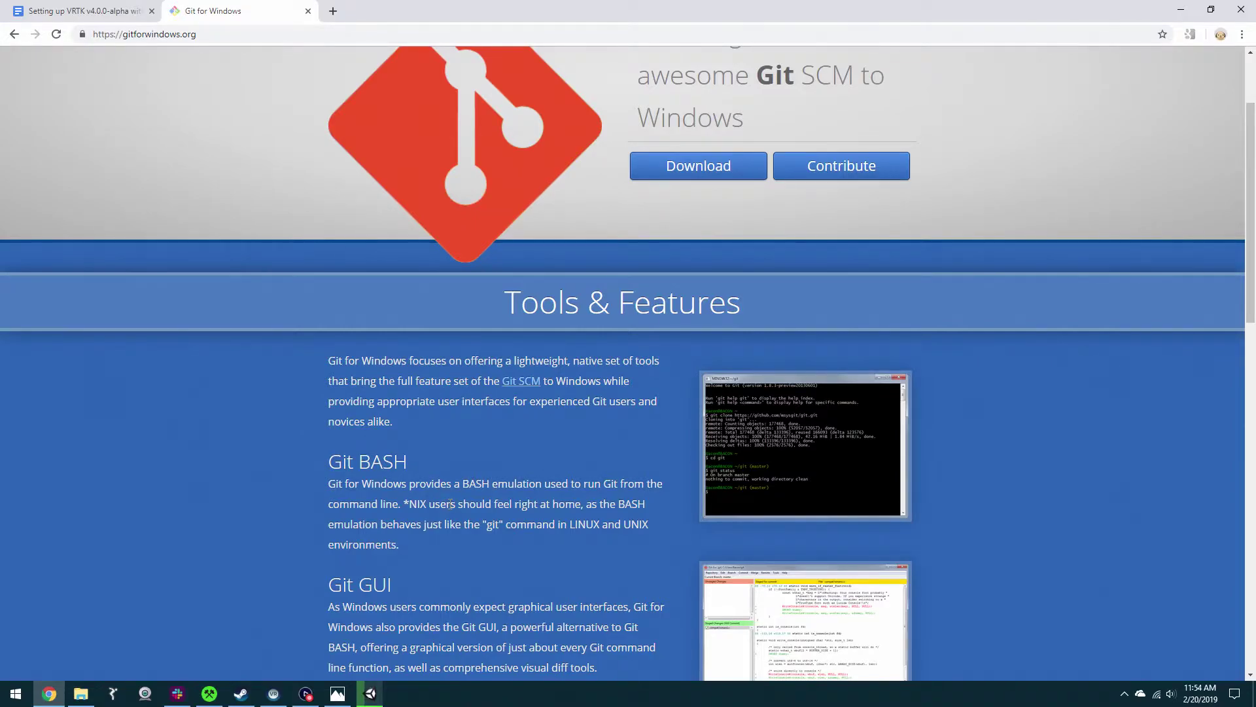
{"action": "scroll", "coordinate": [653, 450], "scroll_direction": "down", "scroll_amount": 2}
{"action": "scroll", "coordinate": [738, 354], "scroll_direction": "up", "scroll_amount": 4}
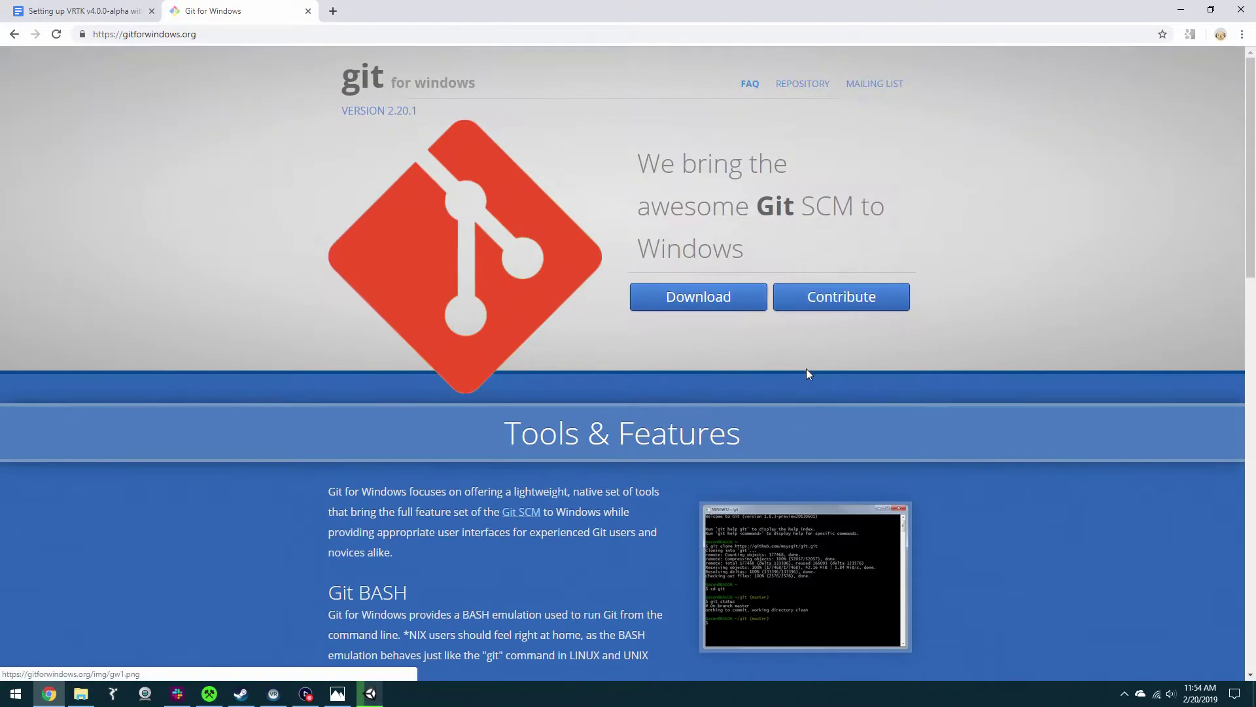
{"action": "left_click", "coordinate": [1181, 14]}
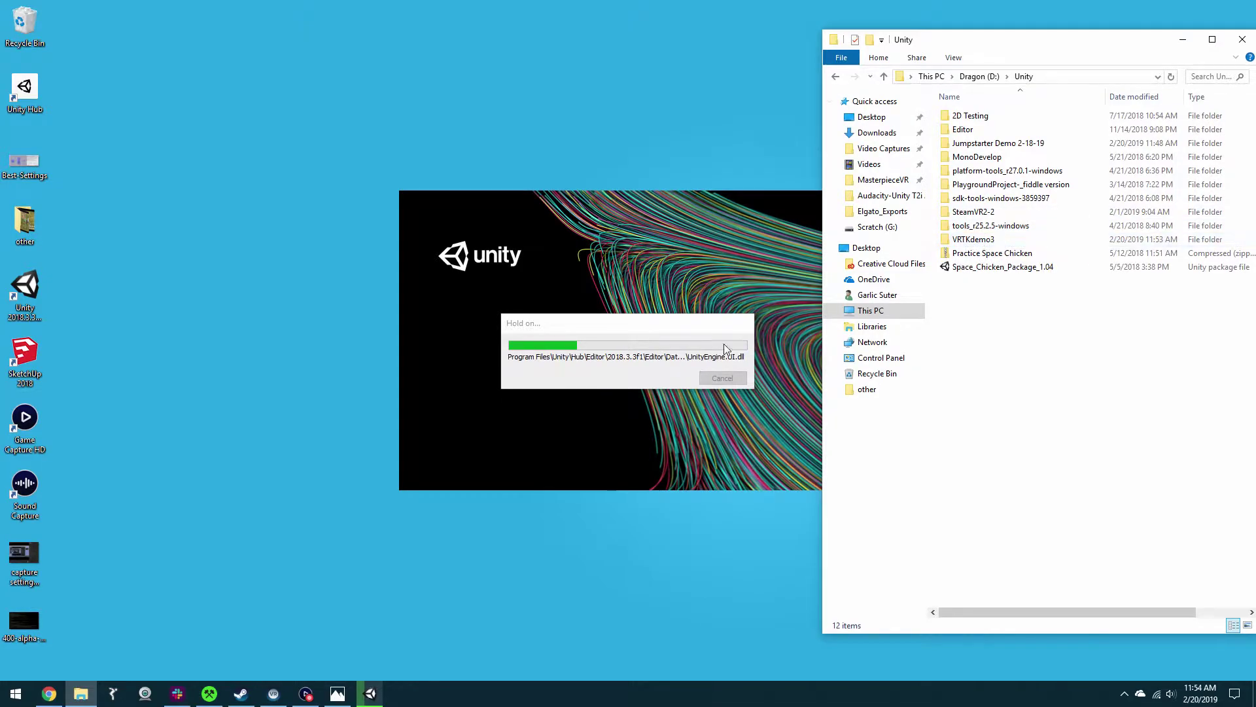
- Open Git Bash in the Assets folder of the VRTKdemo3 project
{"action": "double_click", "coordinate": [973, 240]}
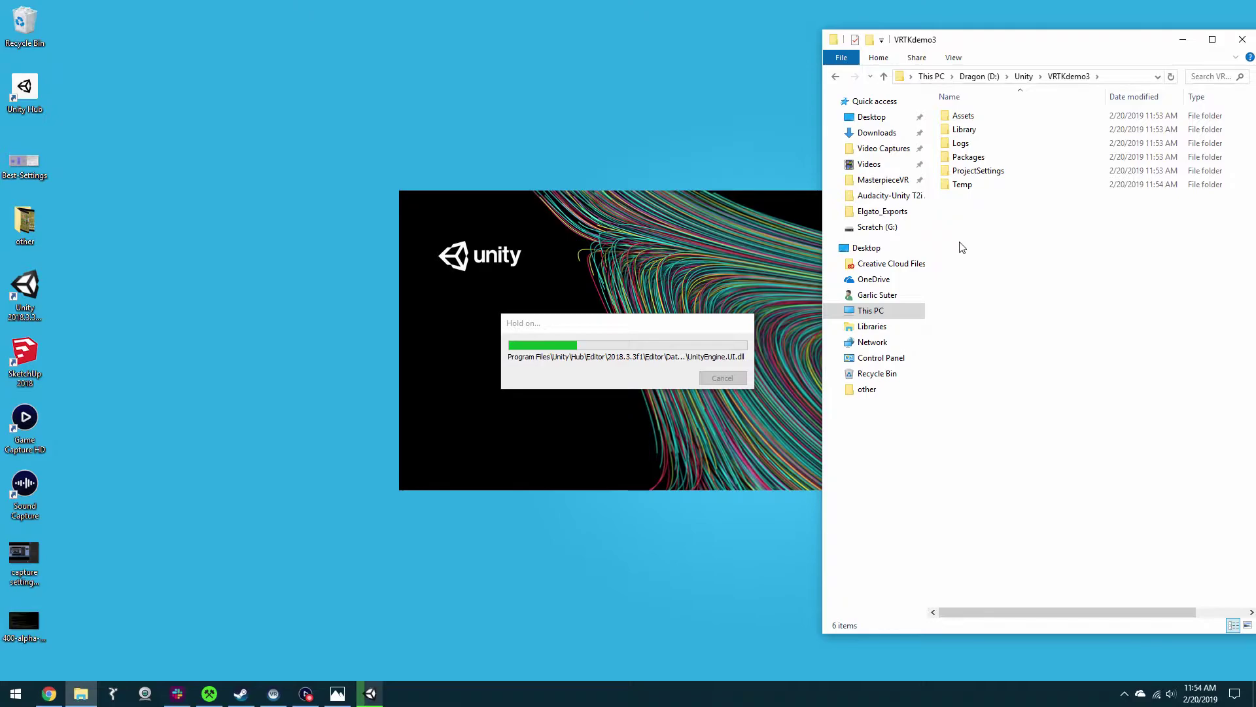
{"action": "double_click", "coordinate": [964, 117]}
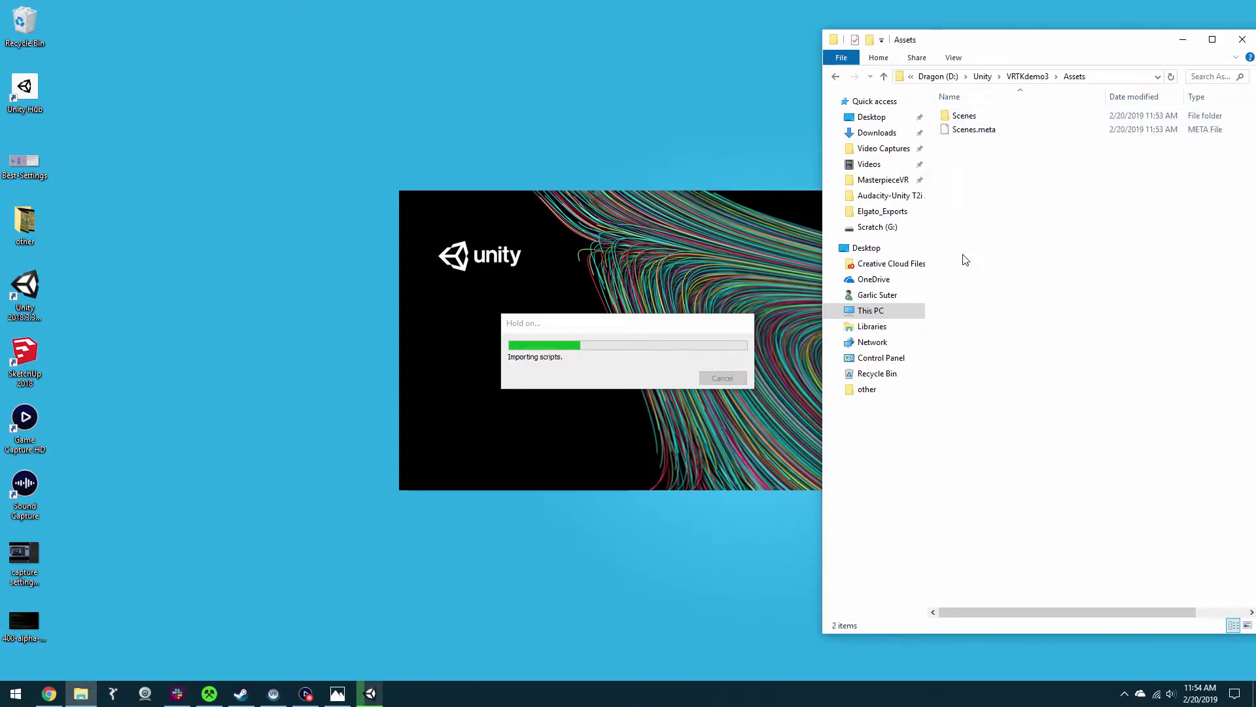
{"action": "right_click", "coordinate": [979, 176]}
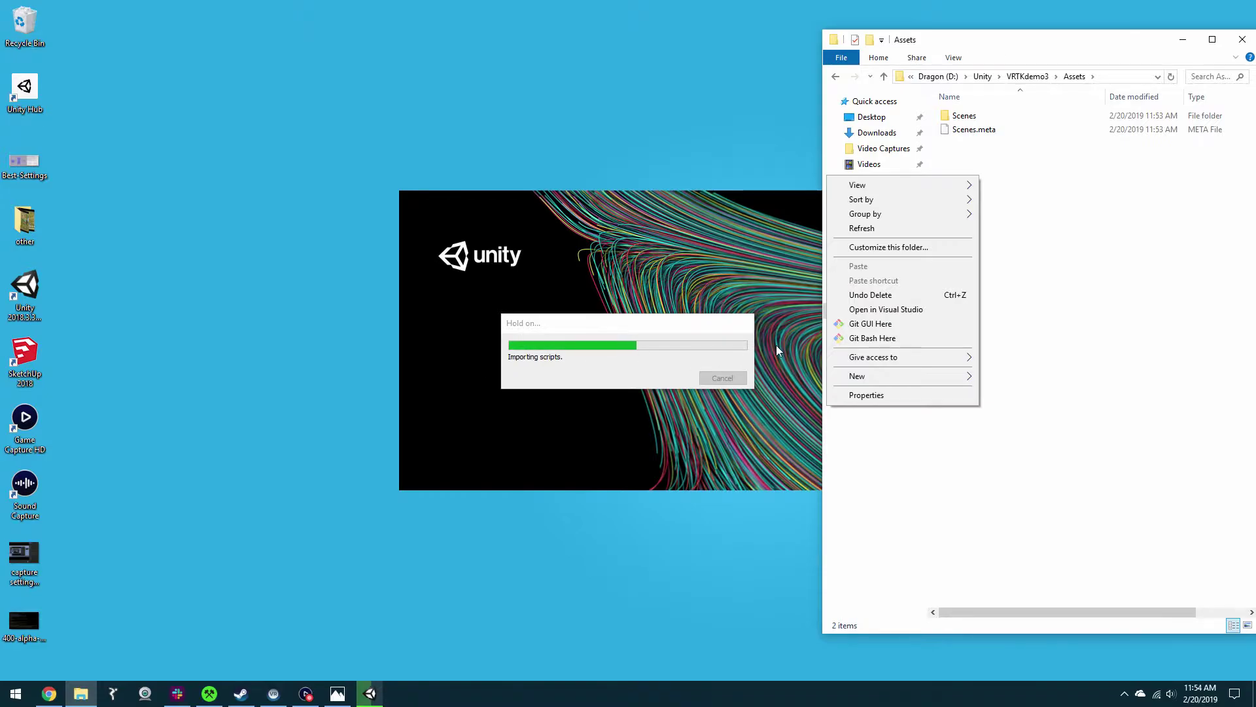
{"action": "left_click", "coordinate": [872, 338]}
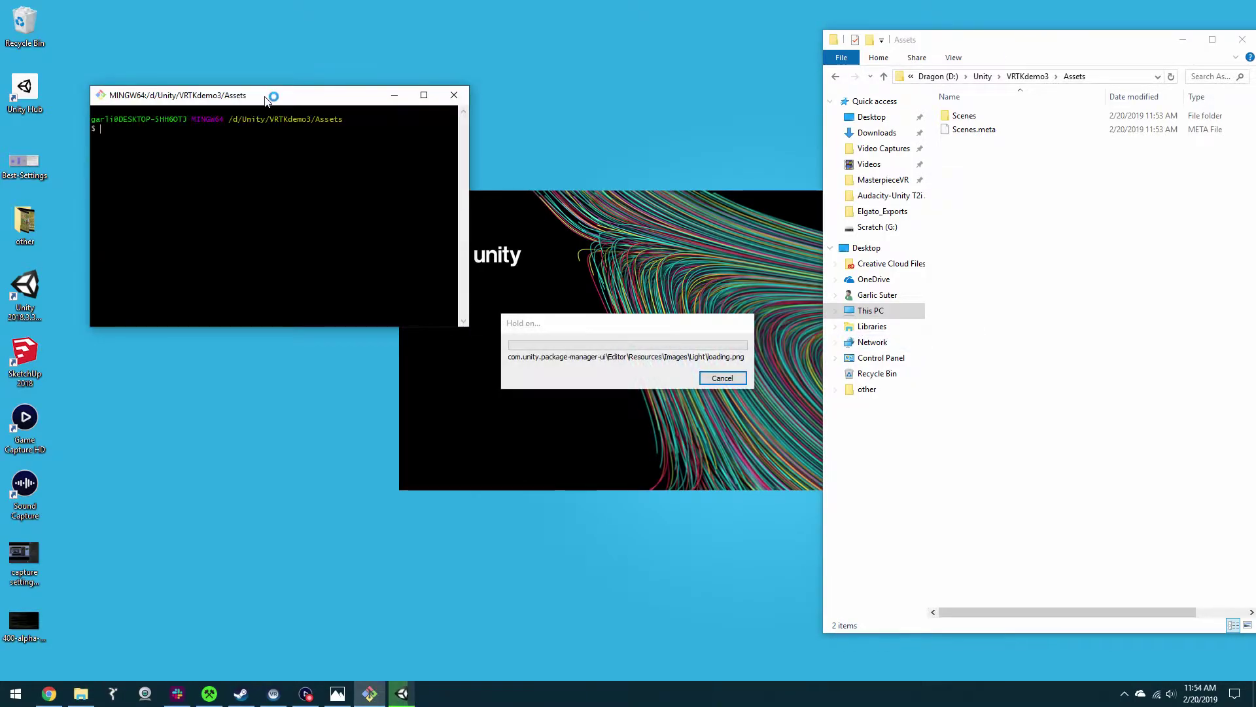
- Arrange the Git Bash window side by side with the 400-alpha-gitcommands.PNG image and make the terminal active
{"action": "left_click_drag", "start_coordinate": [265, 99], "coordinate": [1254, 162]}
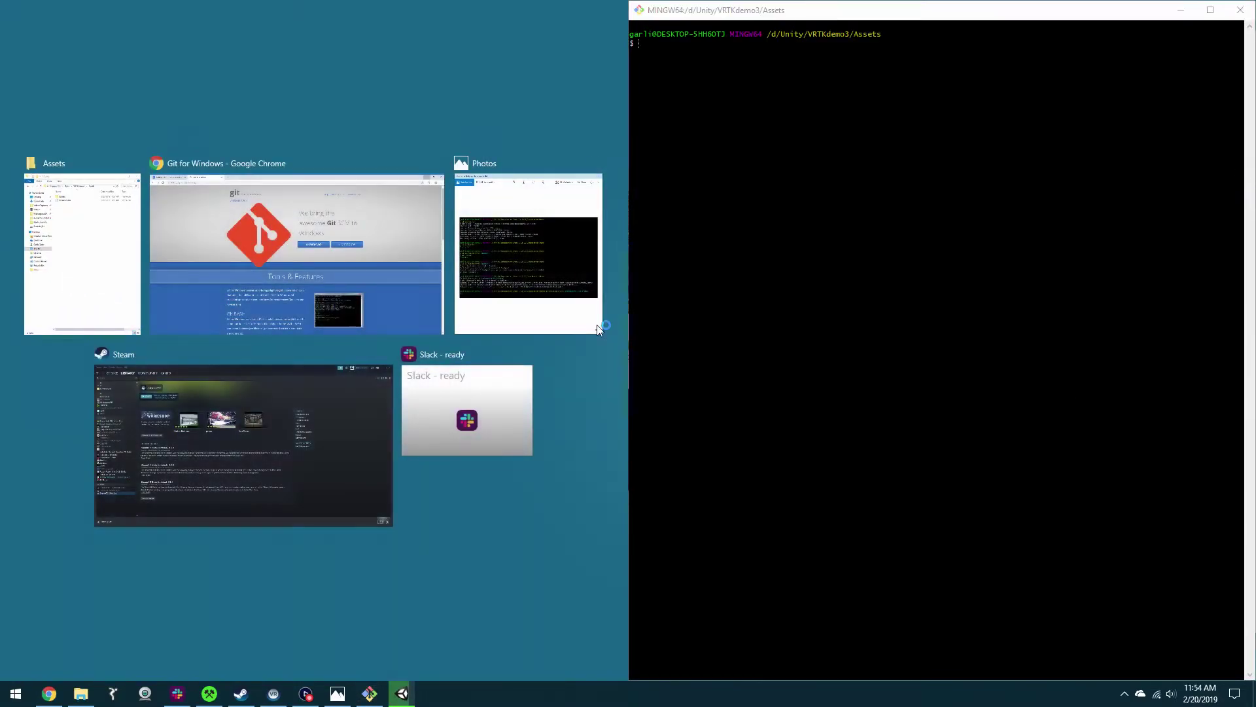
{"action": "left_click", "coordinate": [533, 216]}
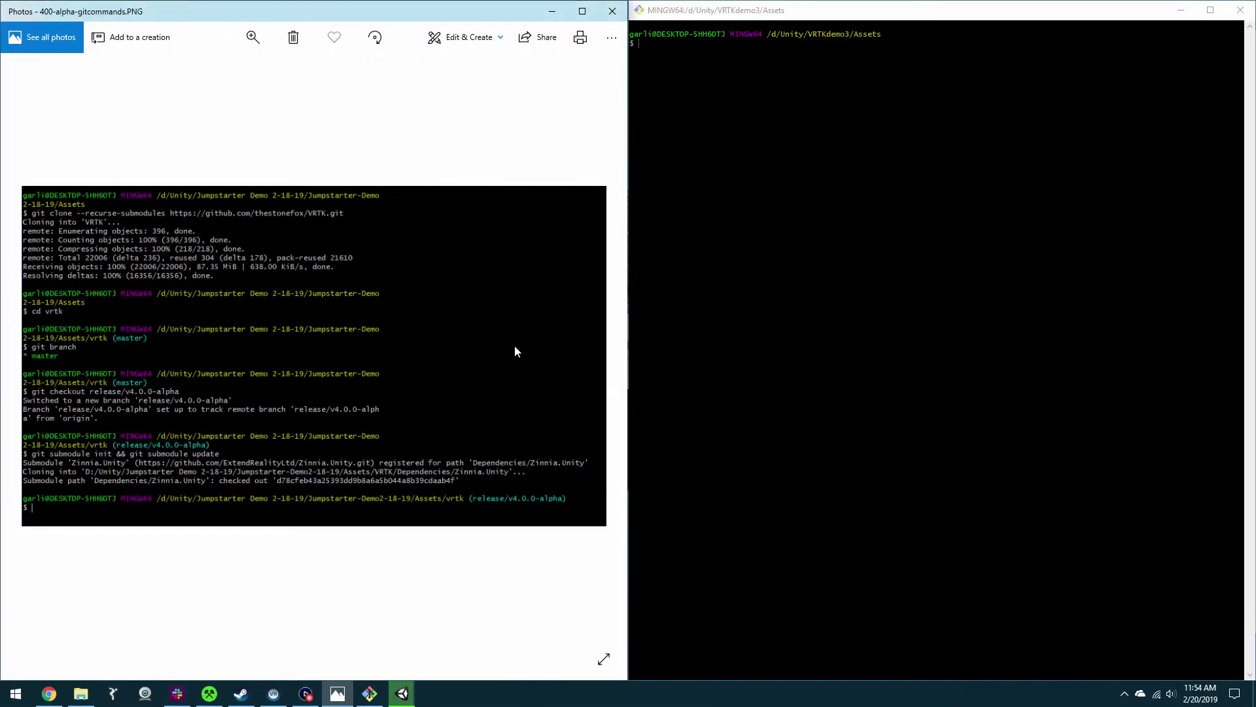
{"action": "left_click", "coordinate": [661, 38]}
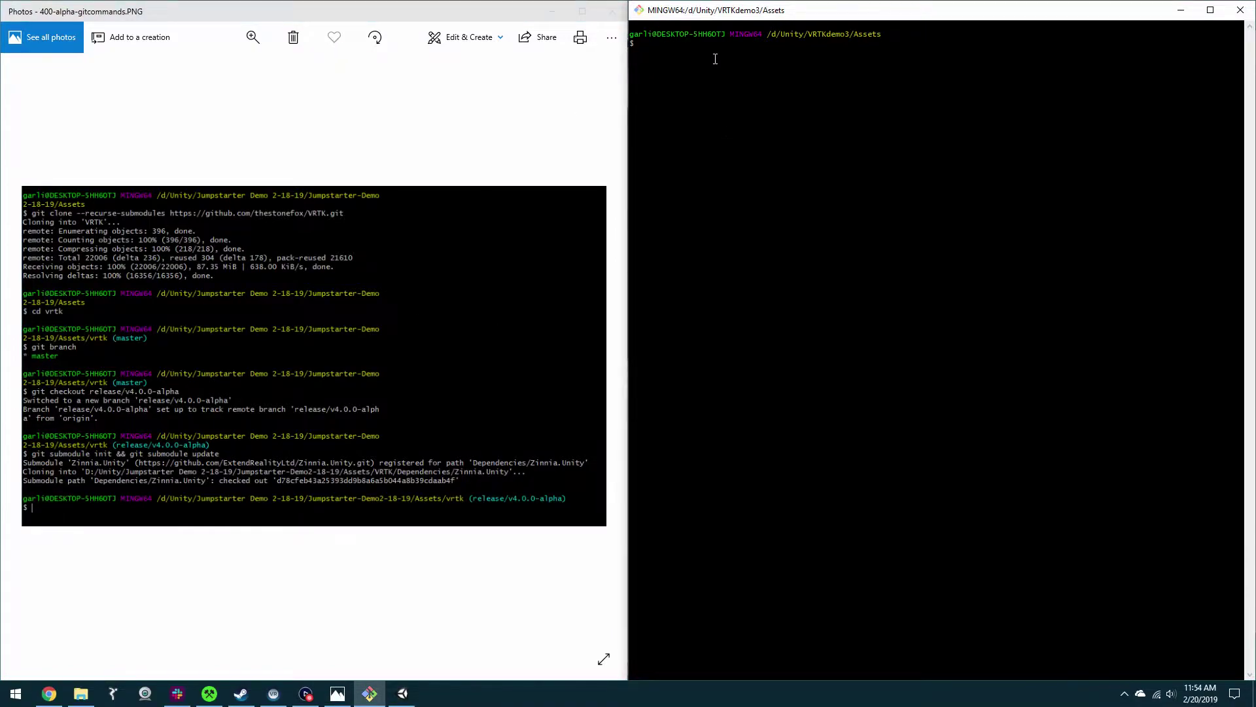
{"action": "type", "text": "git clone --recurse-submodules https://github.com/st"}
{"action": "key", "text": "BackSpace"}
{"action": "type", "text": "t"}
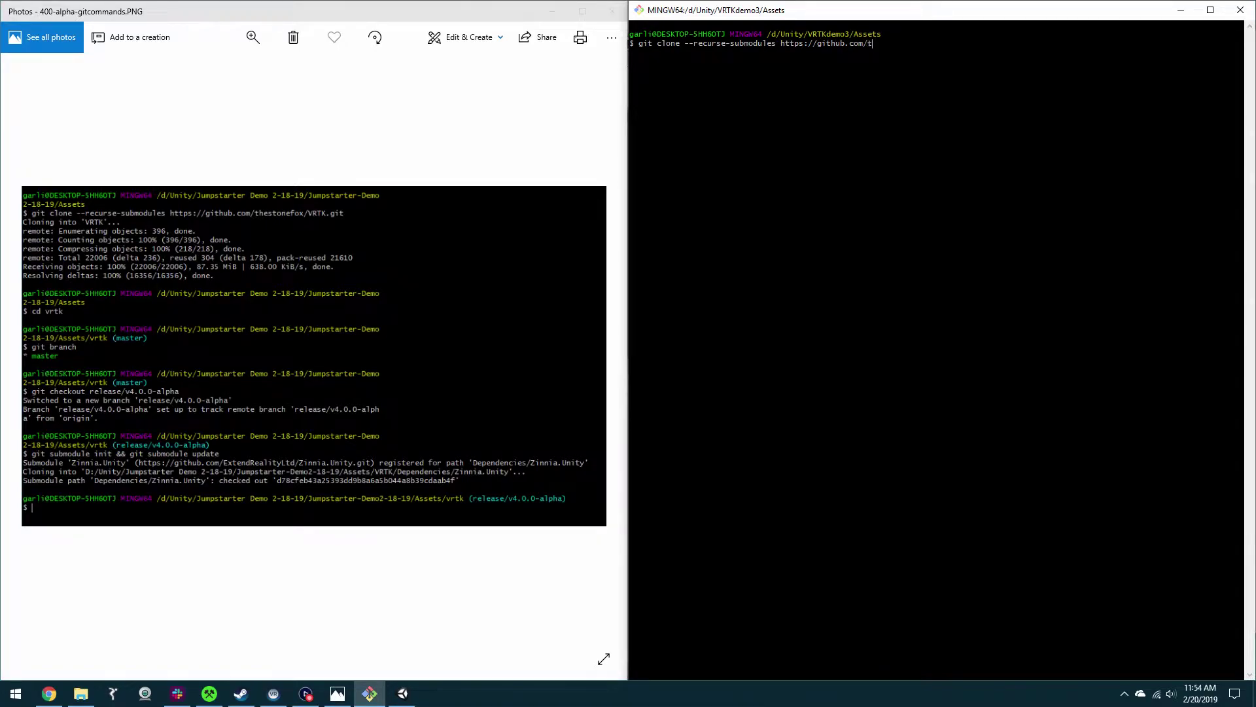
{"action": "type", "text": "hestonefox/VRTK.git"}
{"action": "key", "text": "Return"}
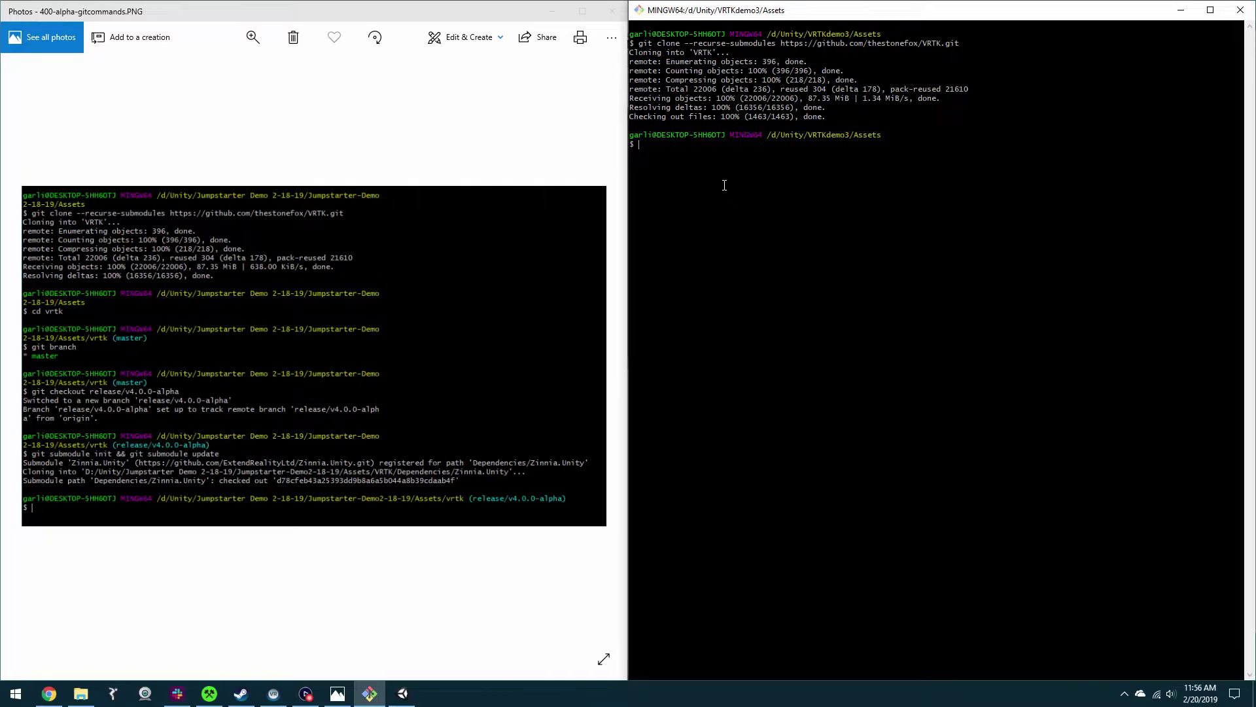
- List the Assets folder's contents and change into the vrtk directory
{"action": "type", "text": "ls"}
{"action": "key", "text": "Return"}
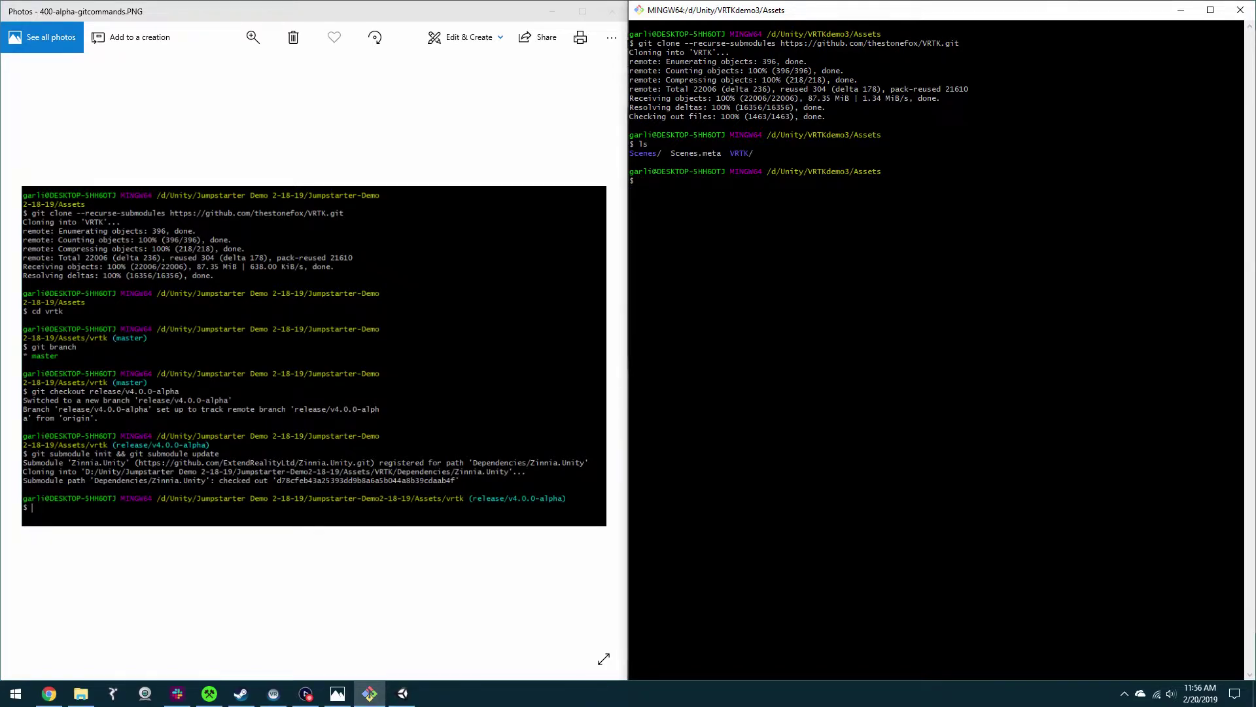
{"action": "type", "text": "cd vrtk"}
{"action": "key", "text": "Return"}
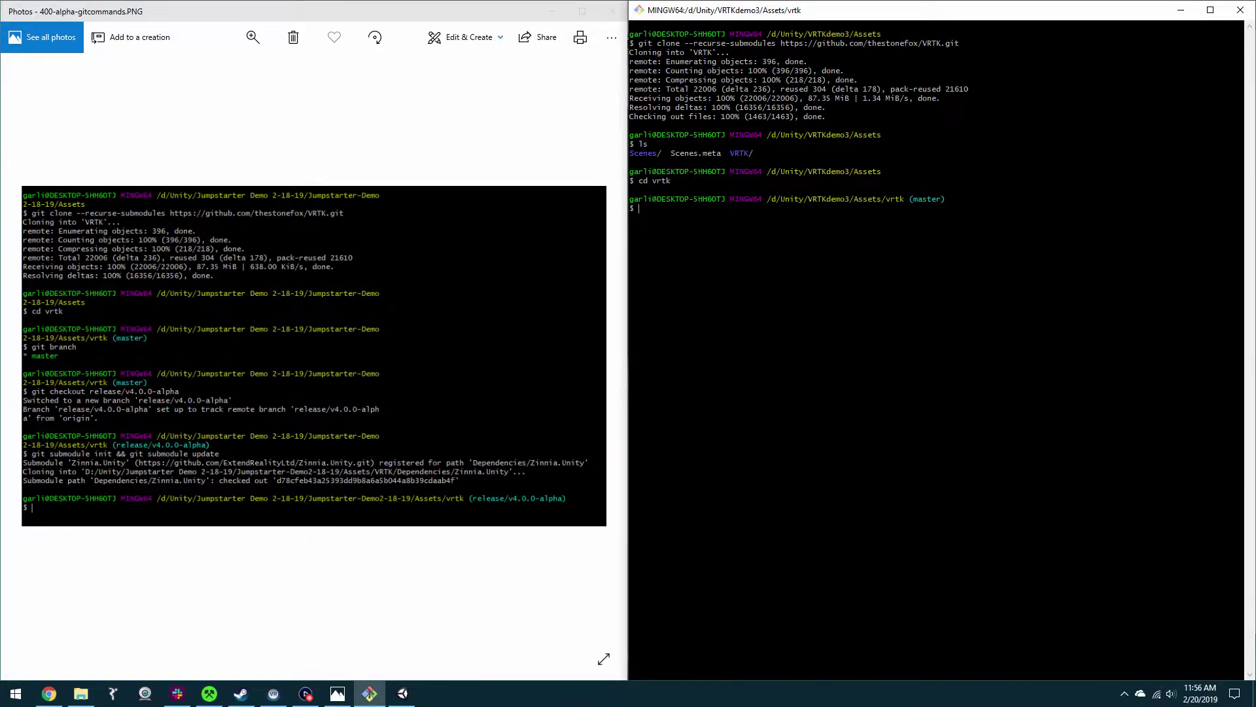
- Check the current branch with git branch and check out release/v4.0.0-alpha
{"action": "type", "text": "git branch"}
{"action": "key", "text": "Return"}
{"action": "type", "text": "git checkout release"}
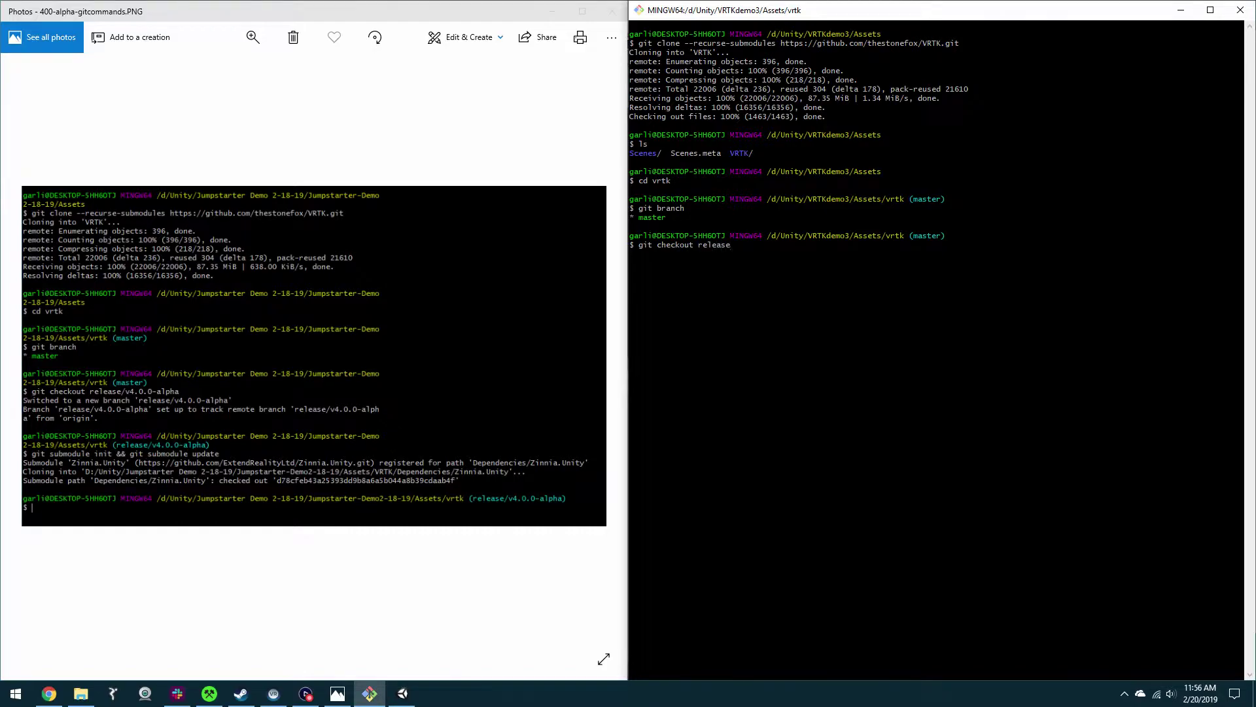
{"action": "type", "text": "/v4.0.0-alpha"}
{"action": "key", "text": "Return"}
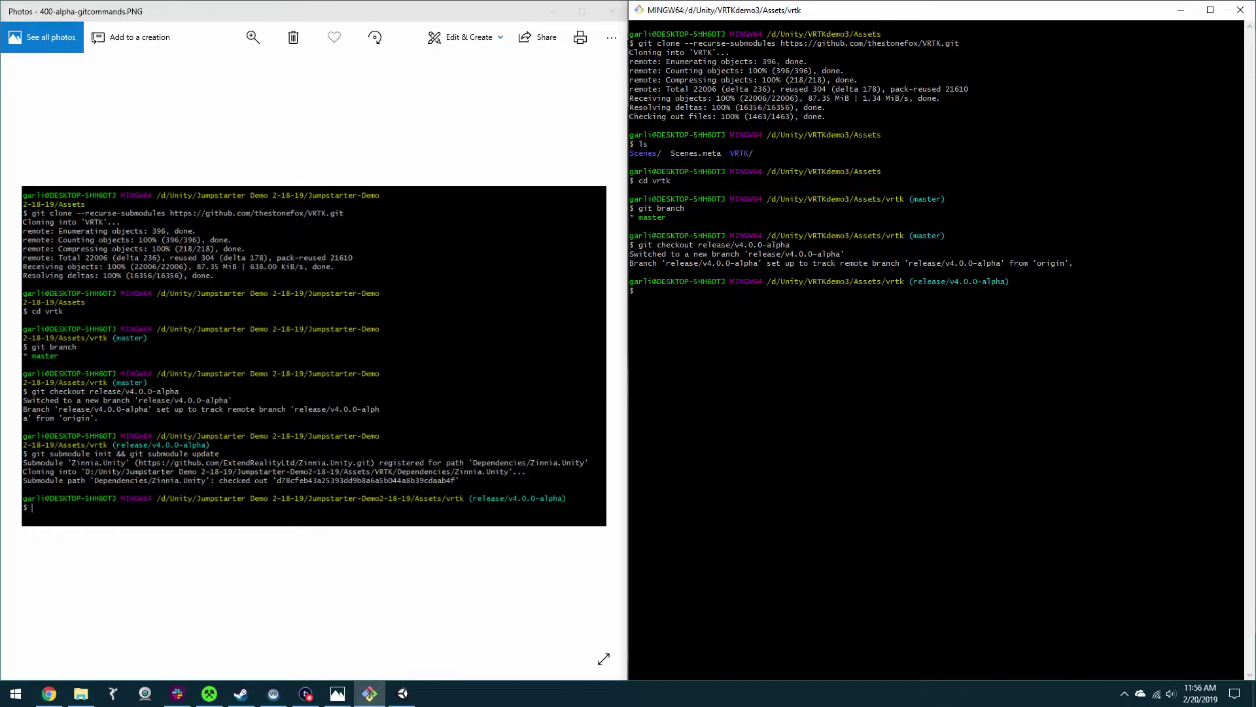
- Initialize and update the repository's submodules with "git submodule init && git submodule update"
{"action": "type", "text": "git subm"}
{"action": "type", "text": "init && git submodule update"}
{"action": "key", "text": "Return"}
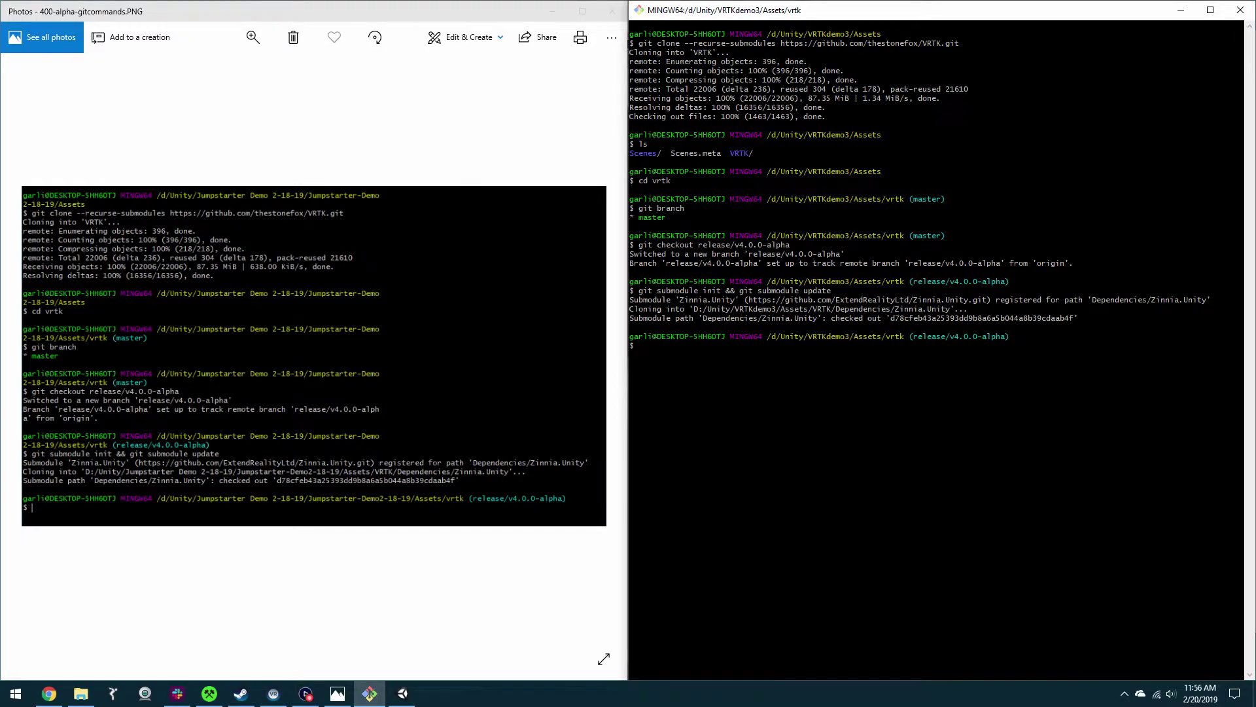
- Close the reference image and Git Bash, and switch to the Unity editor so it imports the VRTK folder
{"action": "left_click", "coordinate": [611, 11]}
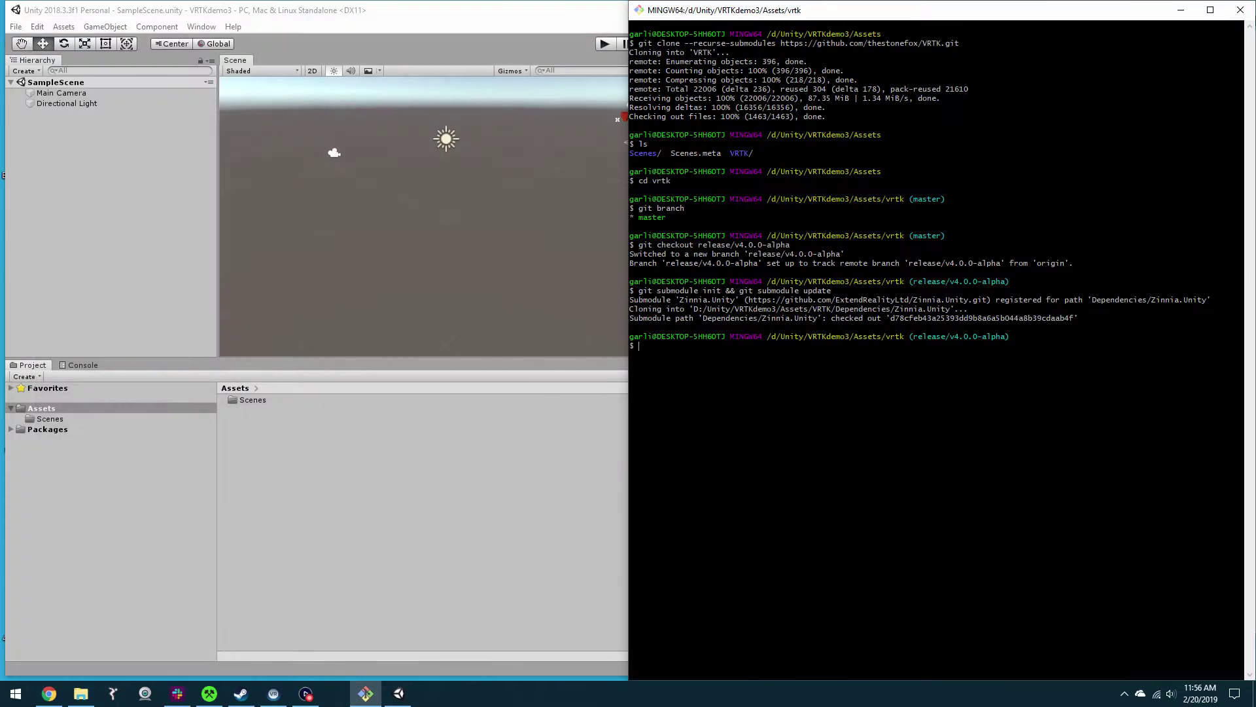
{"action": "left_click", "coordinate": [1240, 8]}
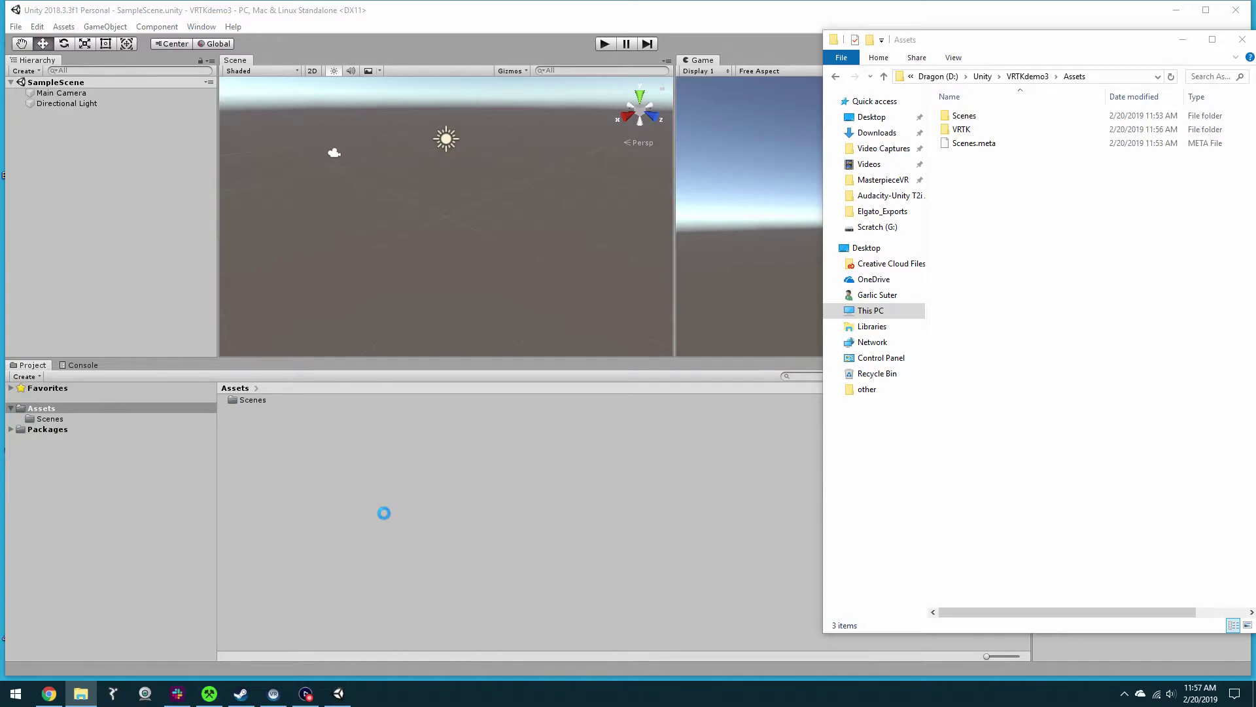
{"action": "left_click", "coordinate": [384, 513]}
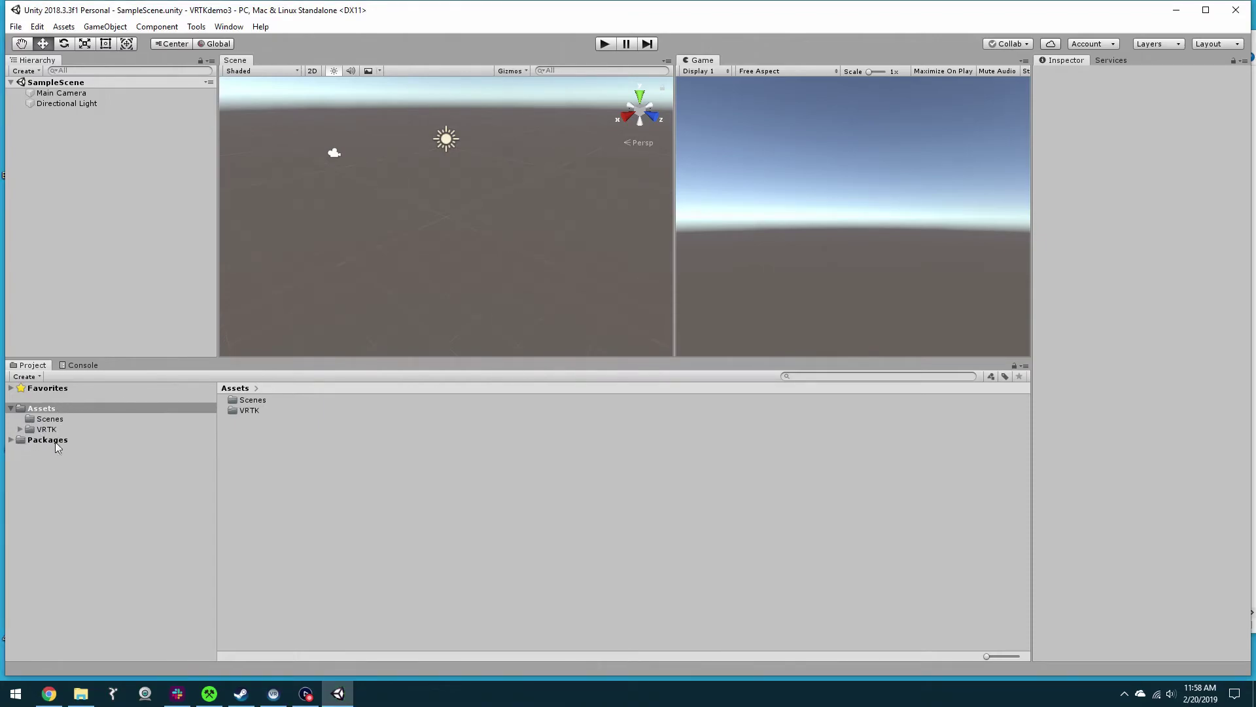
- Open the Asset Store inside Unity and search it for "steamvr"
{"action": "left_click", "coordinate": [228, 26]}
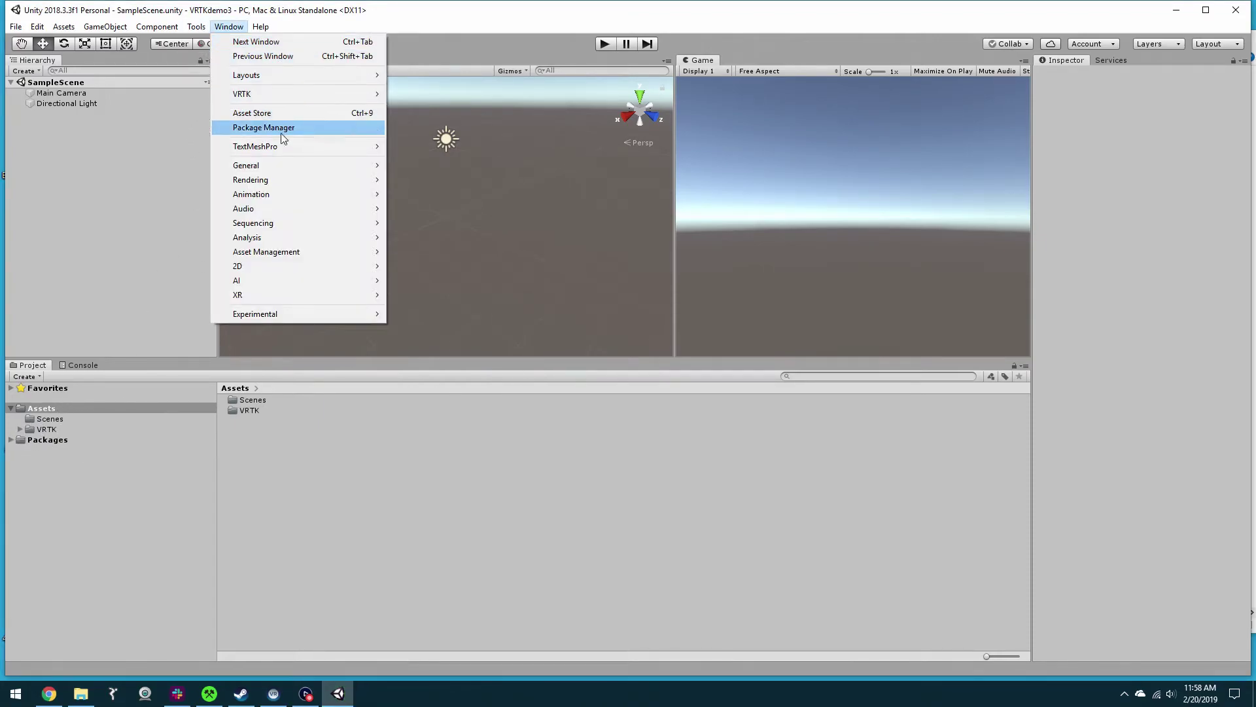
{"action": "mouse_move", "coordinate": [268, 152]}
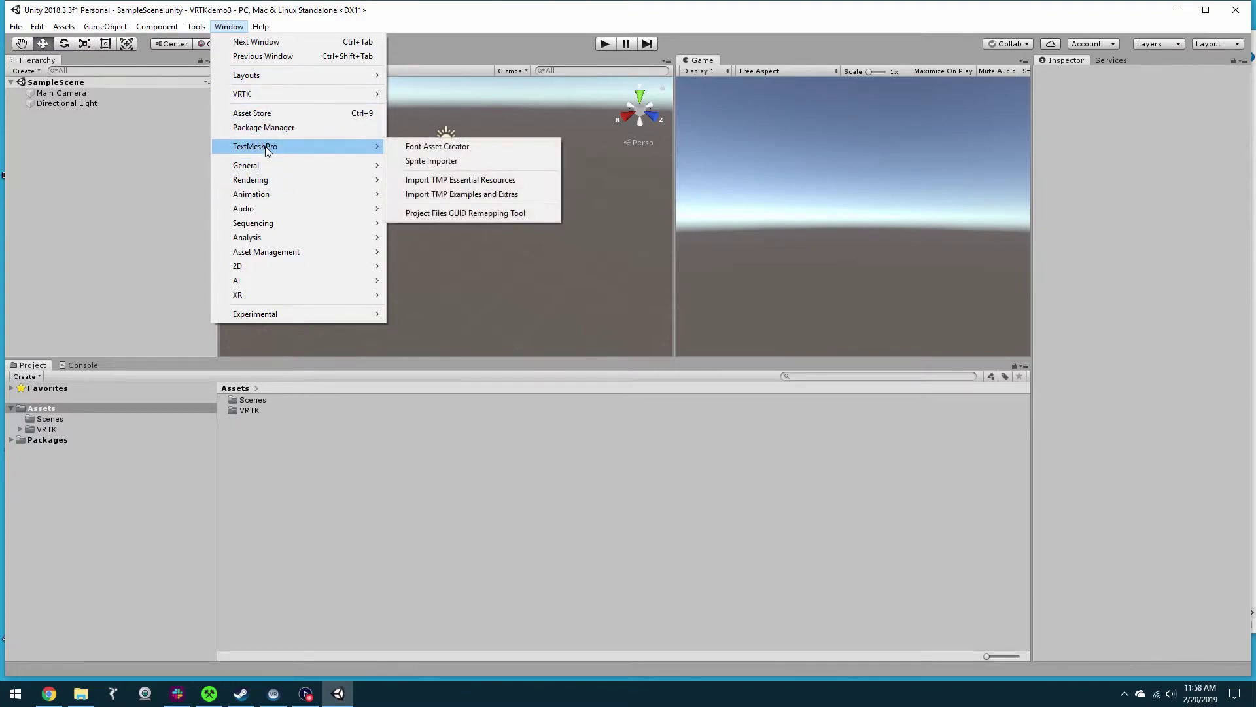
{"action": "mouse_move", "coordinate": [198, 28]}
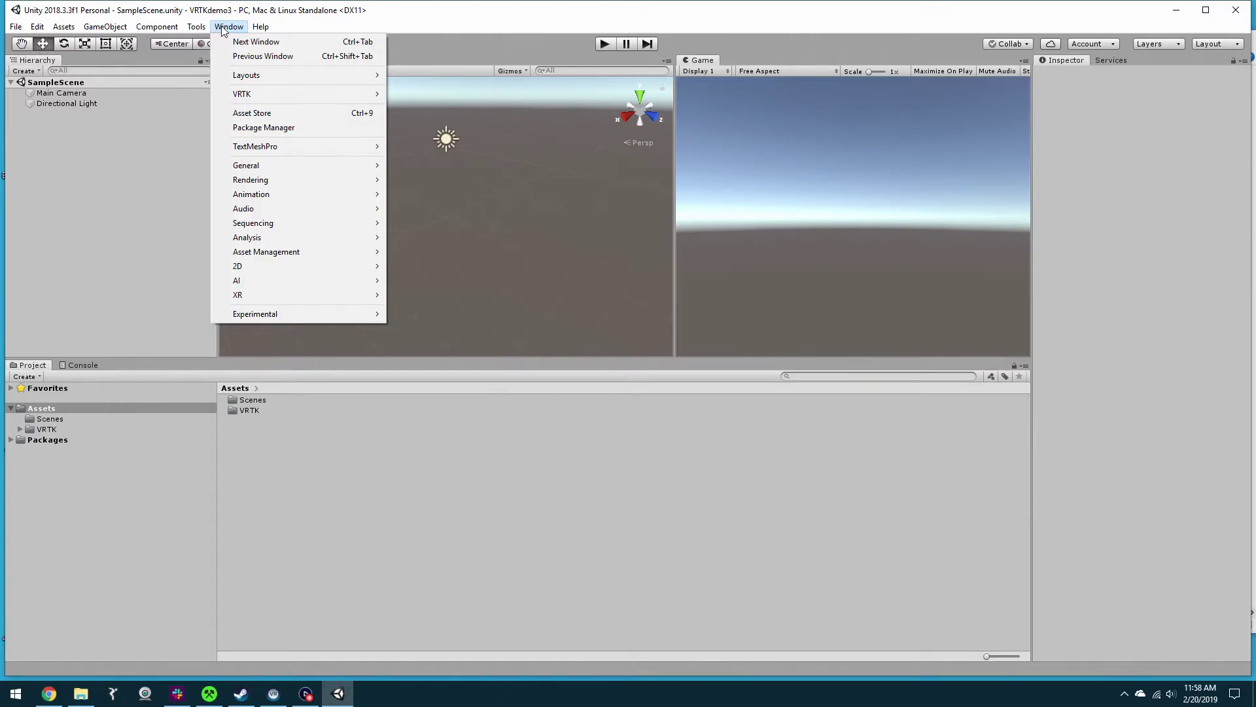
{"action": "left_click", "coordinate": [273, 113]}
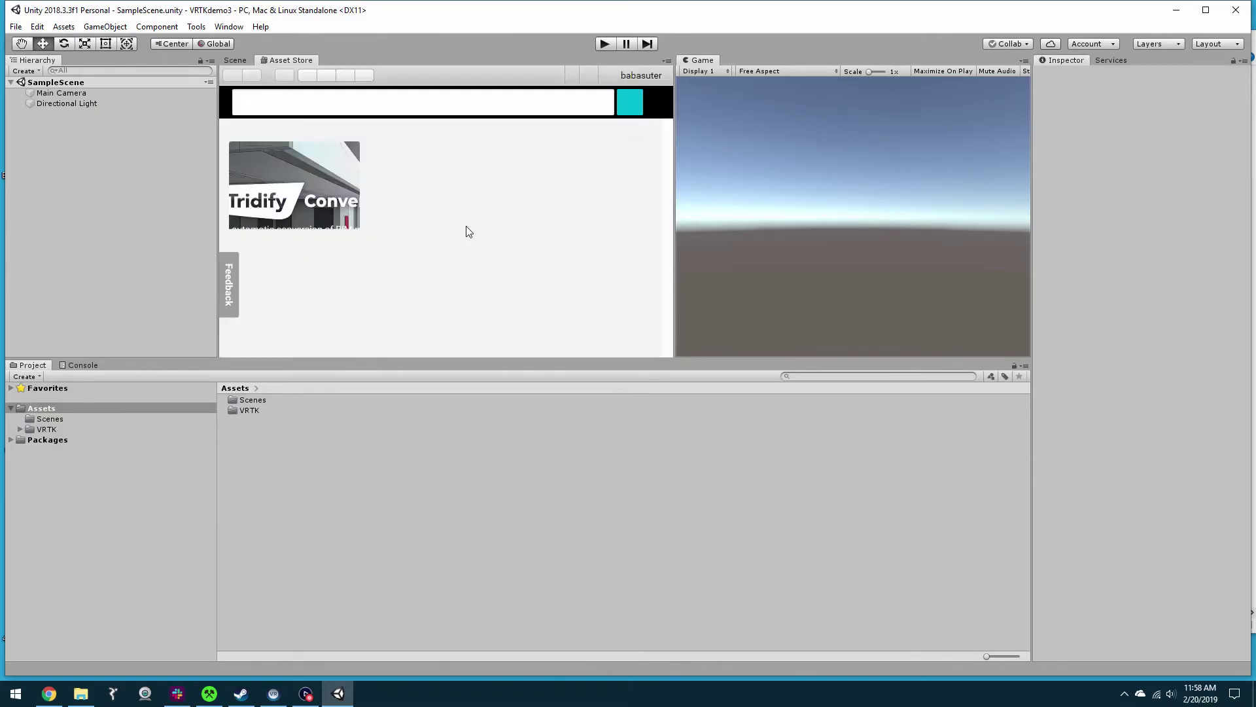
{"action": "left_click", "coordinate": [330, 110]}
{"action": "type", "text": "steamvr"}
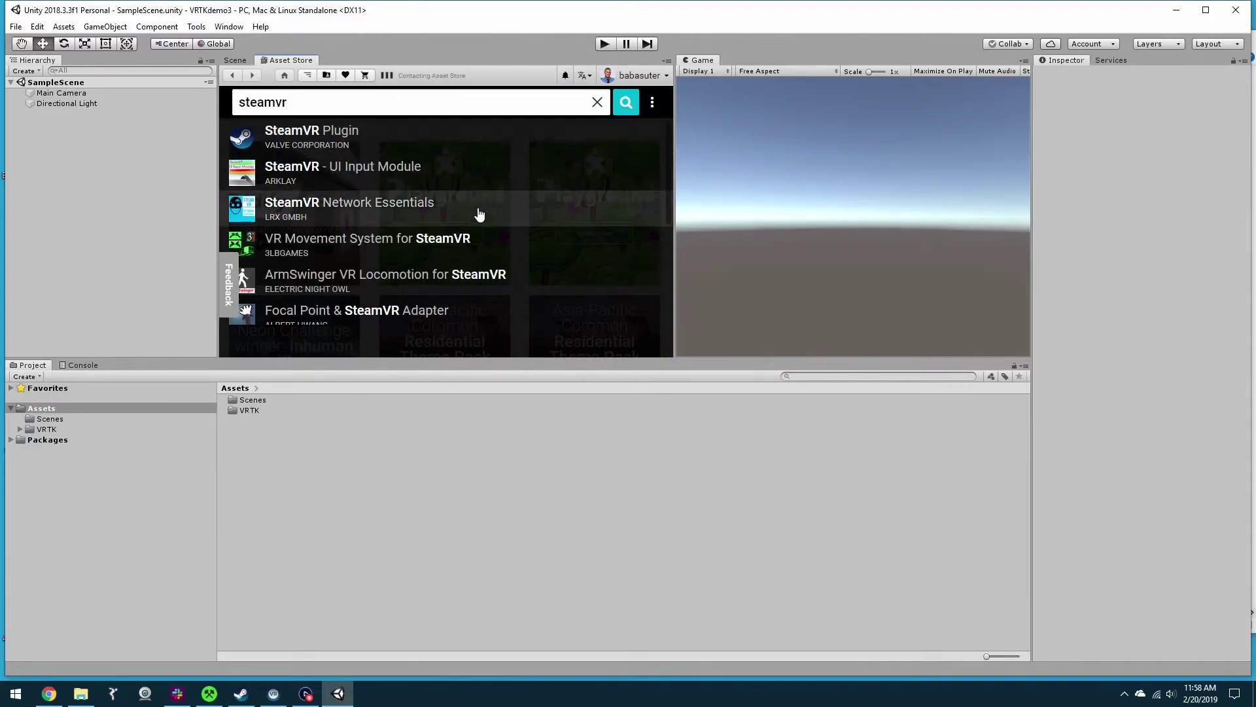
- Open Valve Corporation's SteamVR Plugin page and check its current release and supported Unity versions
{"action": "left_click", "coordinate": [404, 141]}
{"action": "scroll", "coordinate": [444, 231], "scroll_direction": "down", "scroll_amount": 5}
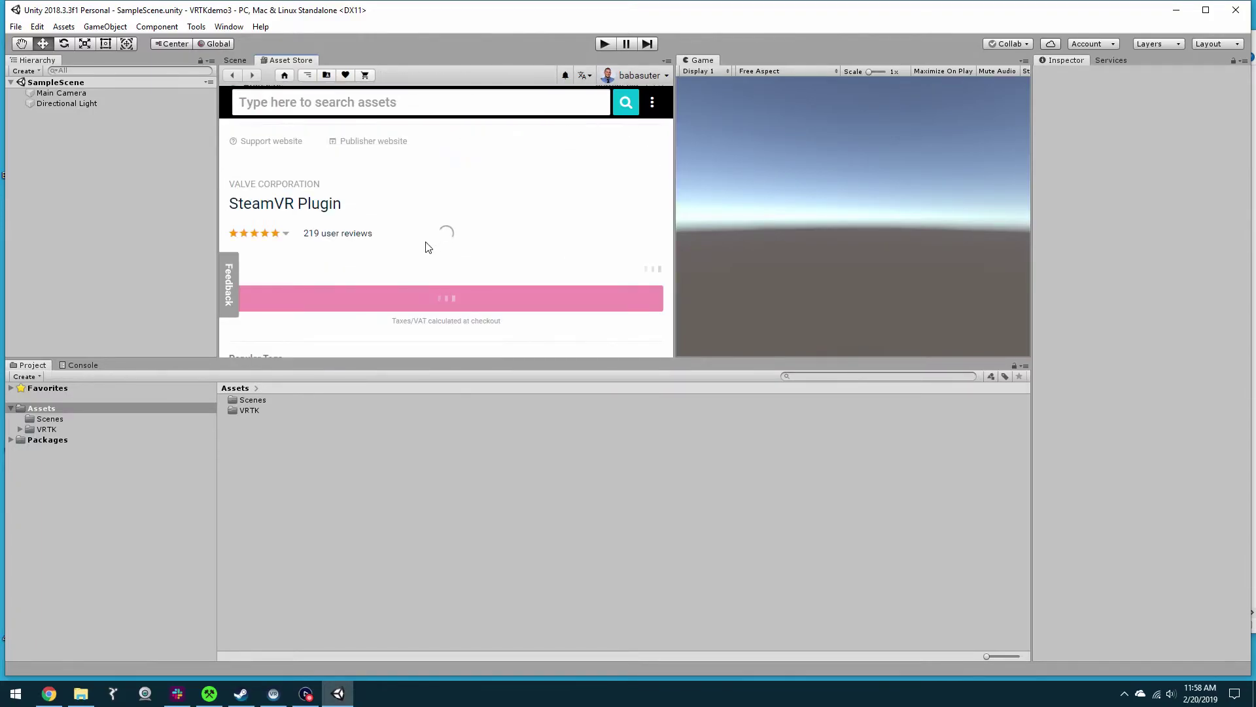
{"action": "scroll", "coordinate": [471, 263], "scroll_direction": "up", "scroll_amount": 2}
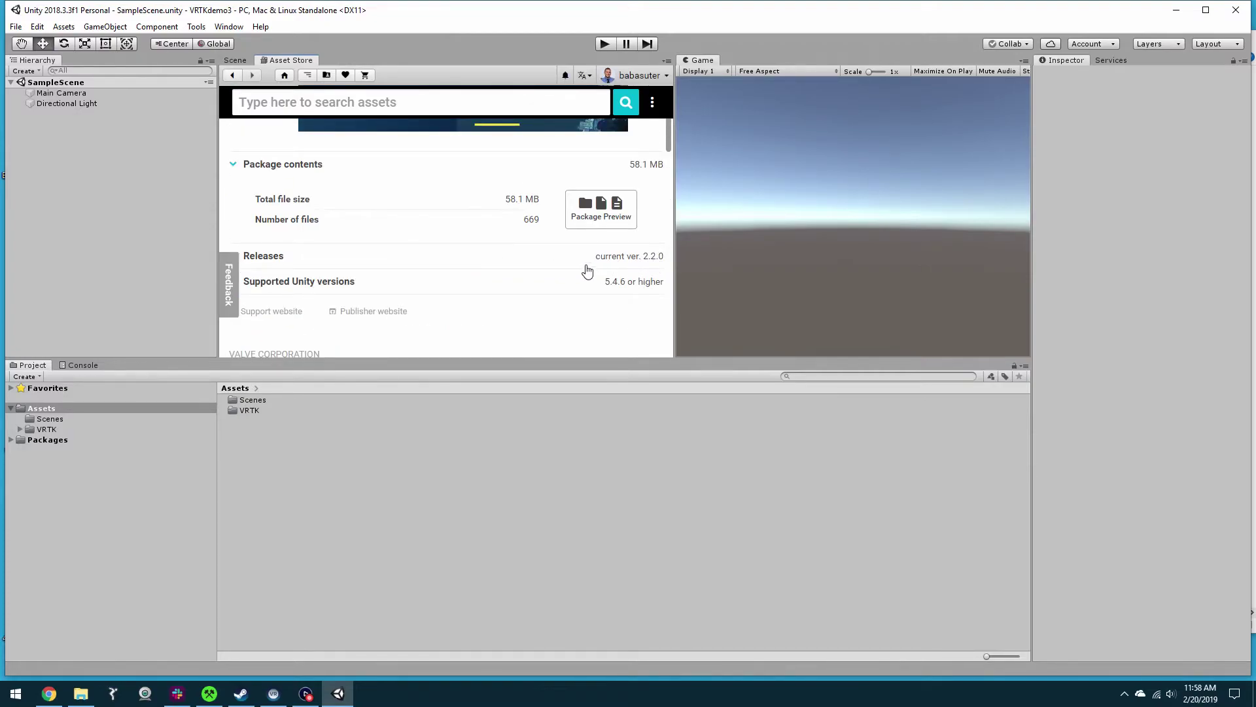
- Import the SteamVR Plugin into the project with all of its package files selected
{"action": "scroll", "coordinate": [585, 266], "scroll_direction": "down", "scroll_amount": 3}
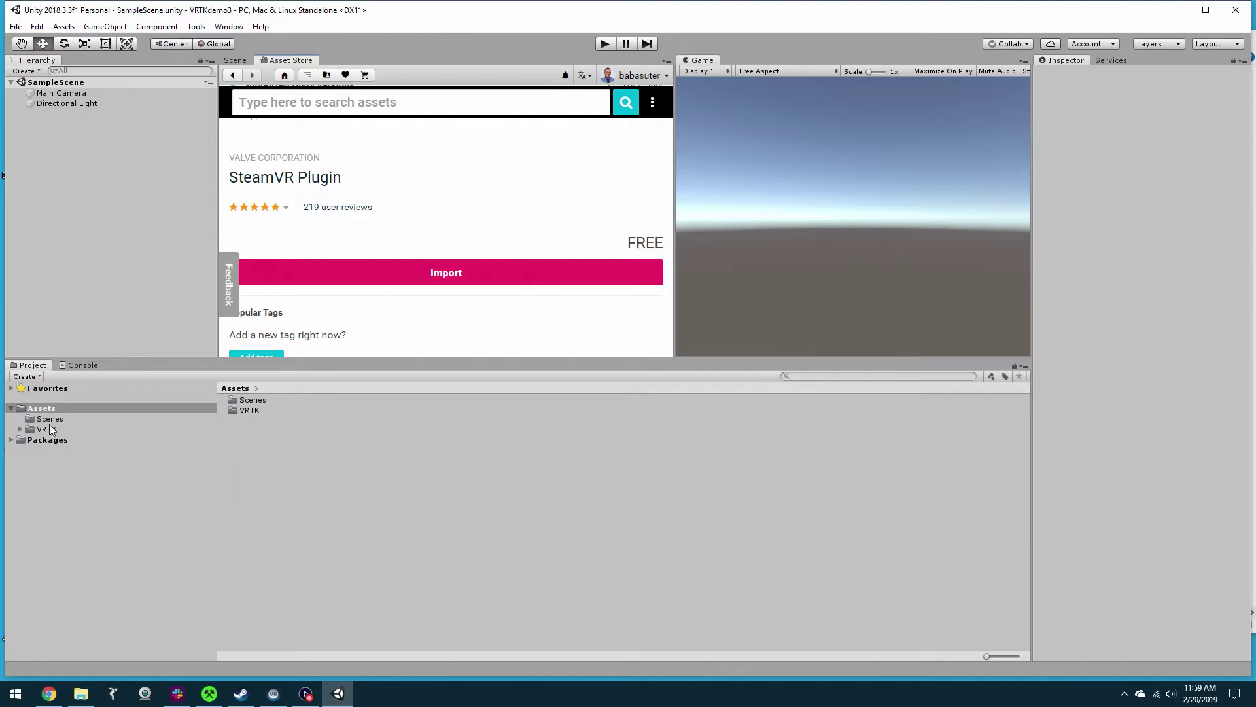
{"action": "left_click", "coordinate": [444, 281]}
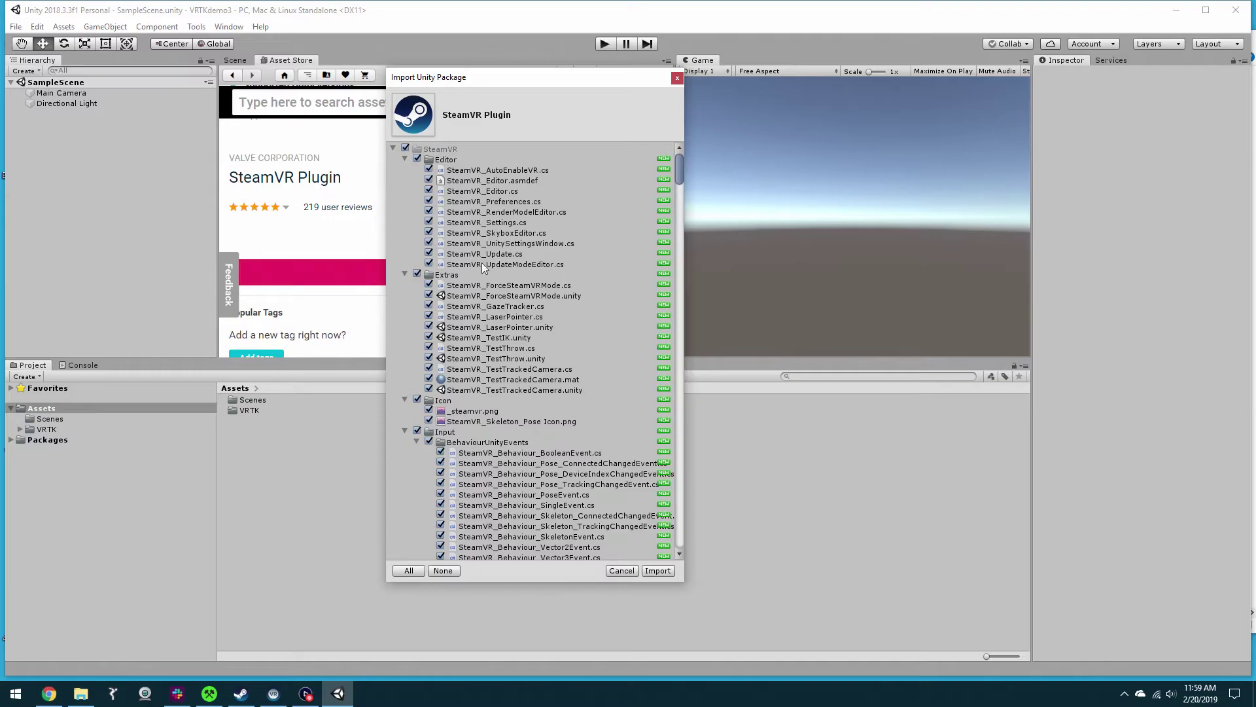
{"action": "left_click", "coordinate": [658, 570]}
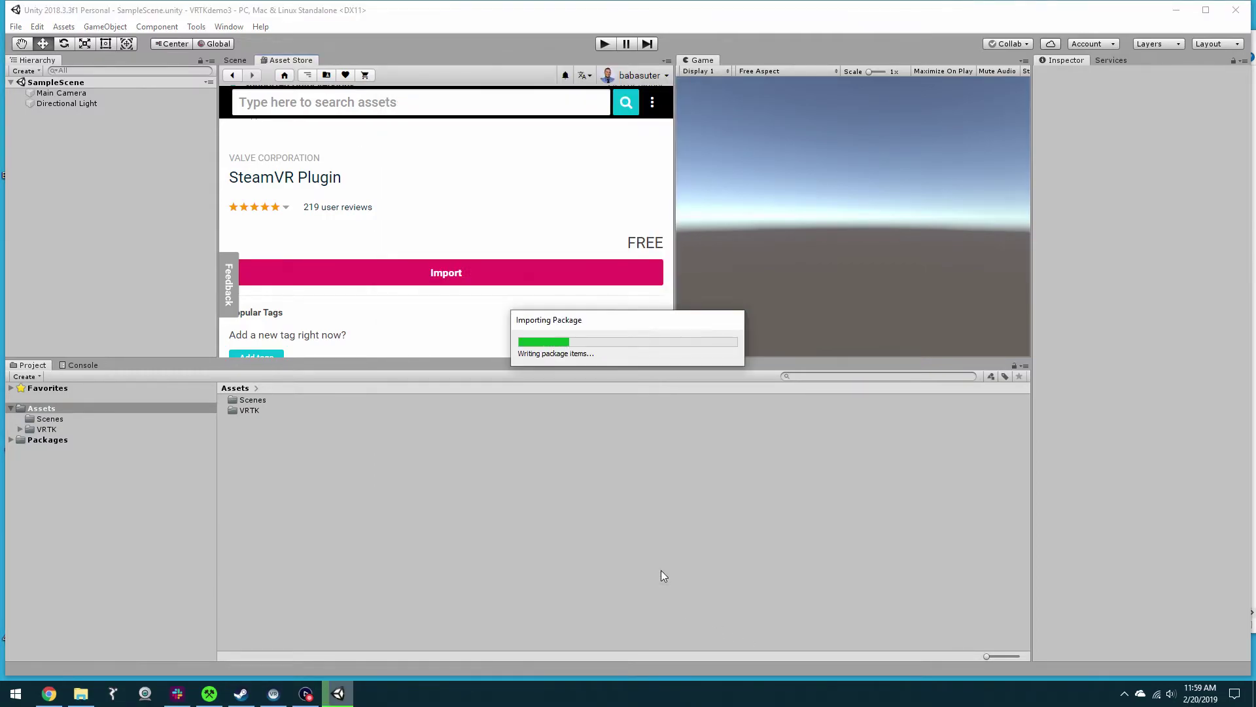
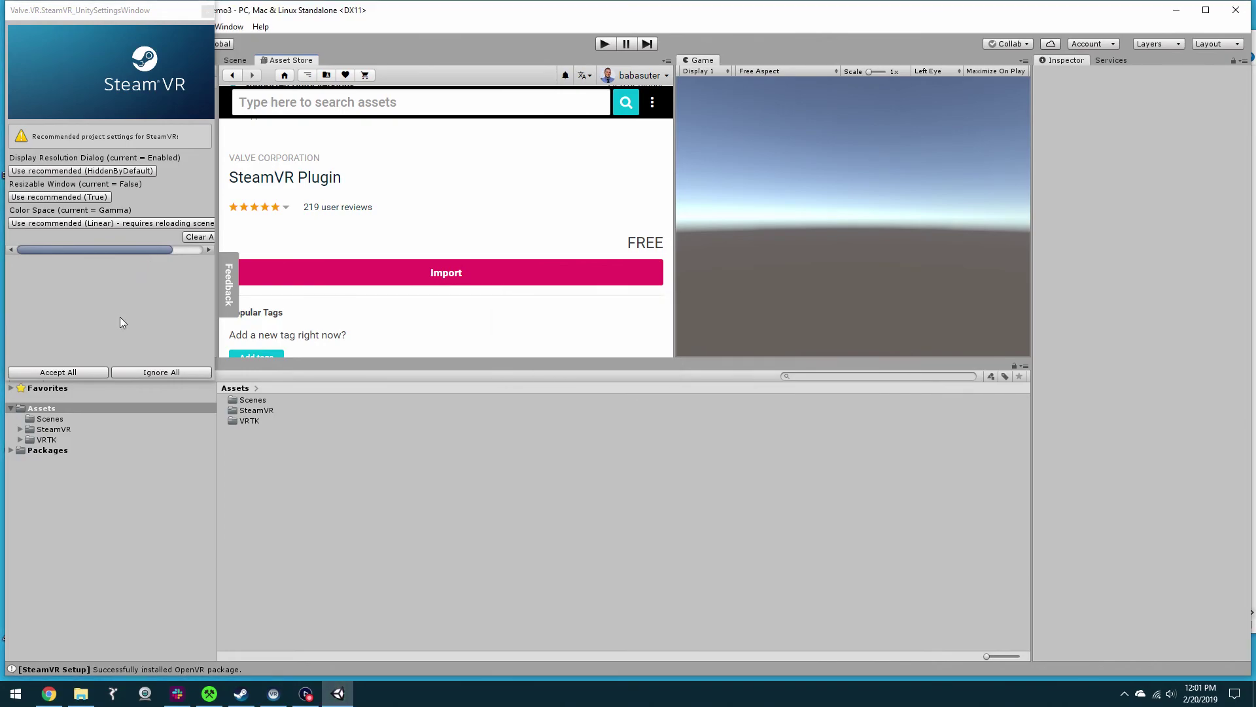
- Accept all of SteamVR's recommended project settings and close the Asset Store view
{"action": "left_click", "coordinate": [69, 372]}
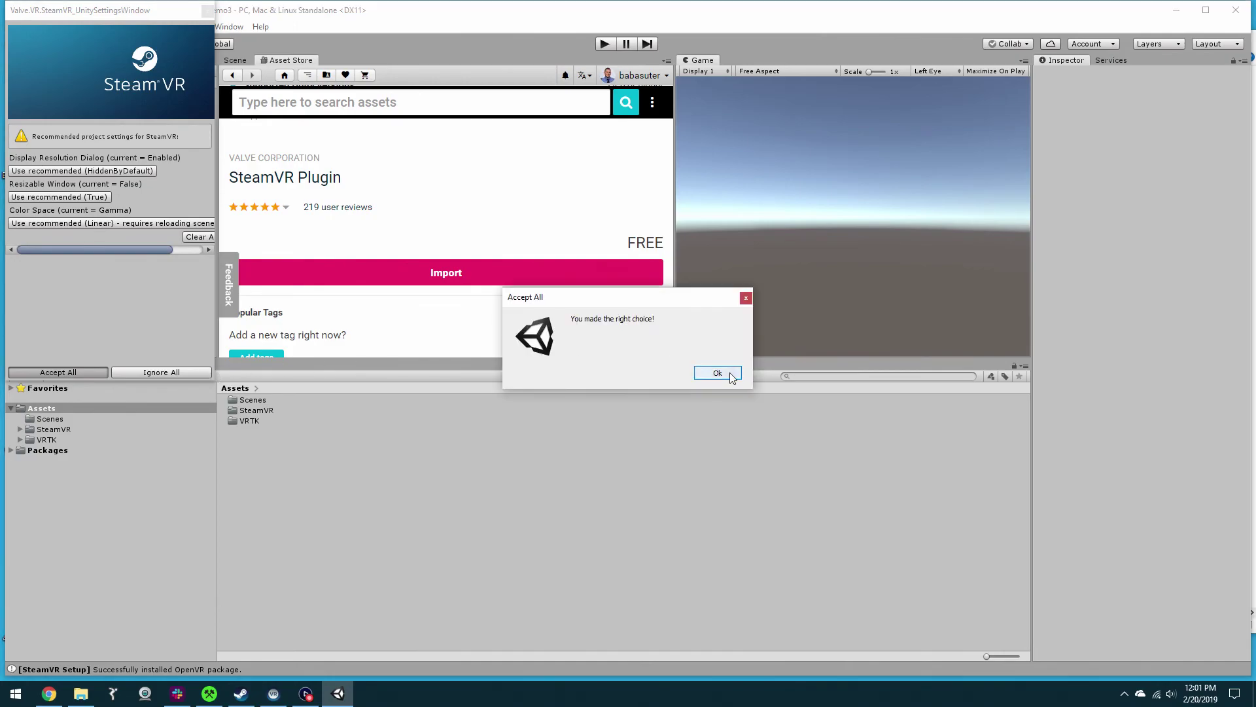
{"action": "left_click", "coordinate": [730, 374]}
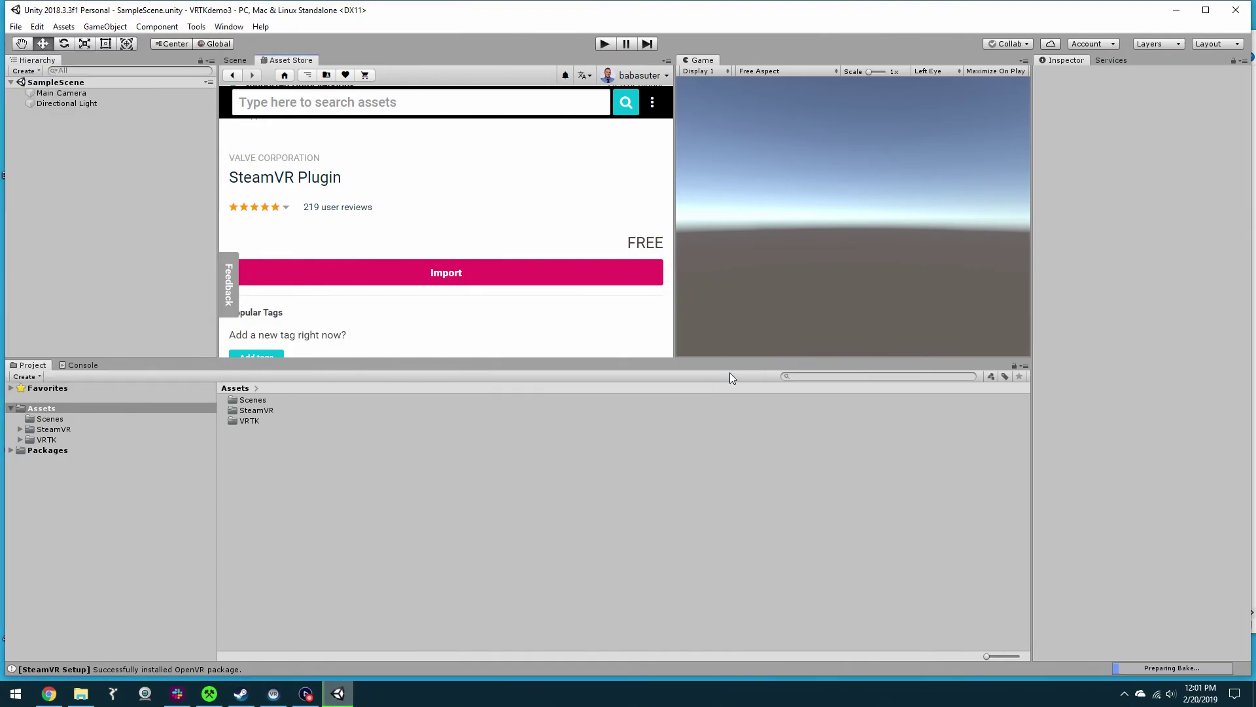
{"action": "right_click", "coordinate": [294, 62]}
{"action": "left_click", "coordinate": [312, 98]}
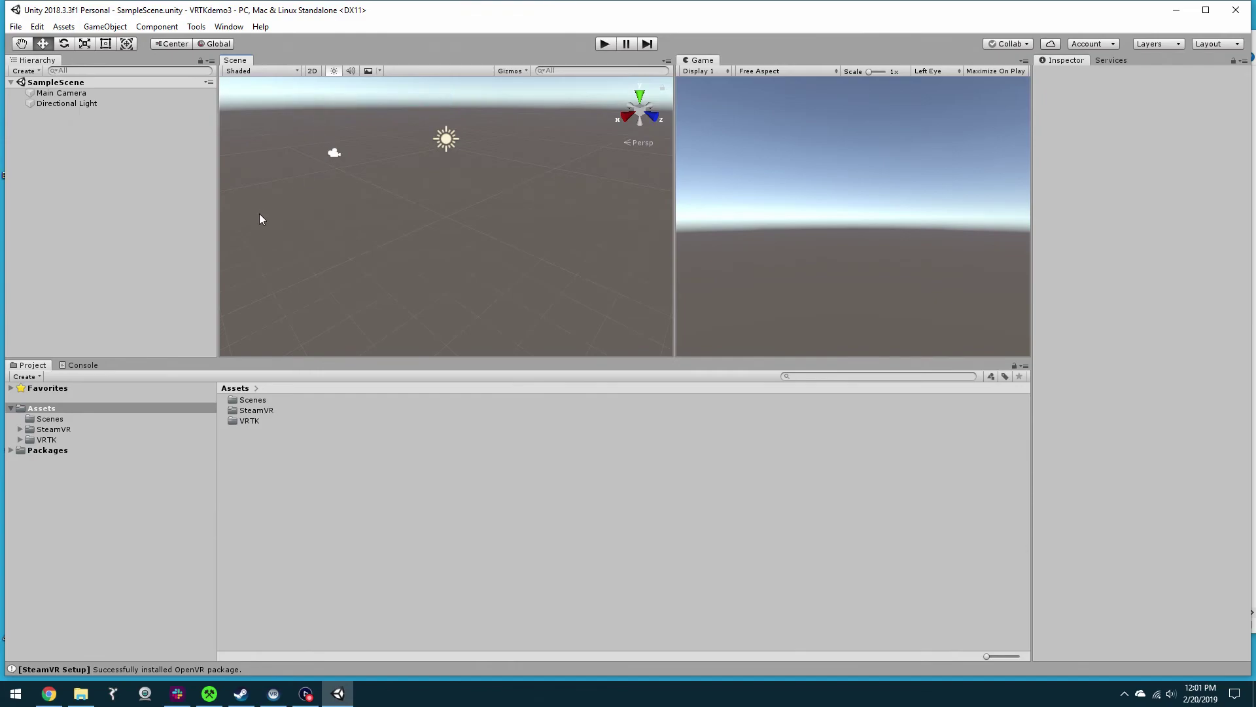
- Open ExampleScene from Assets/VRTK/Samples/Farm/Scenes and run it in Play mode
{"action": "left_click", "coordinate": [31, 443]}
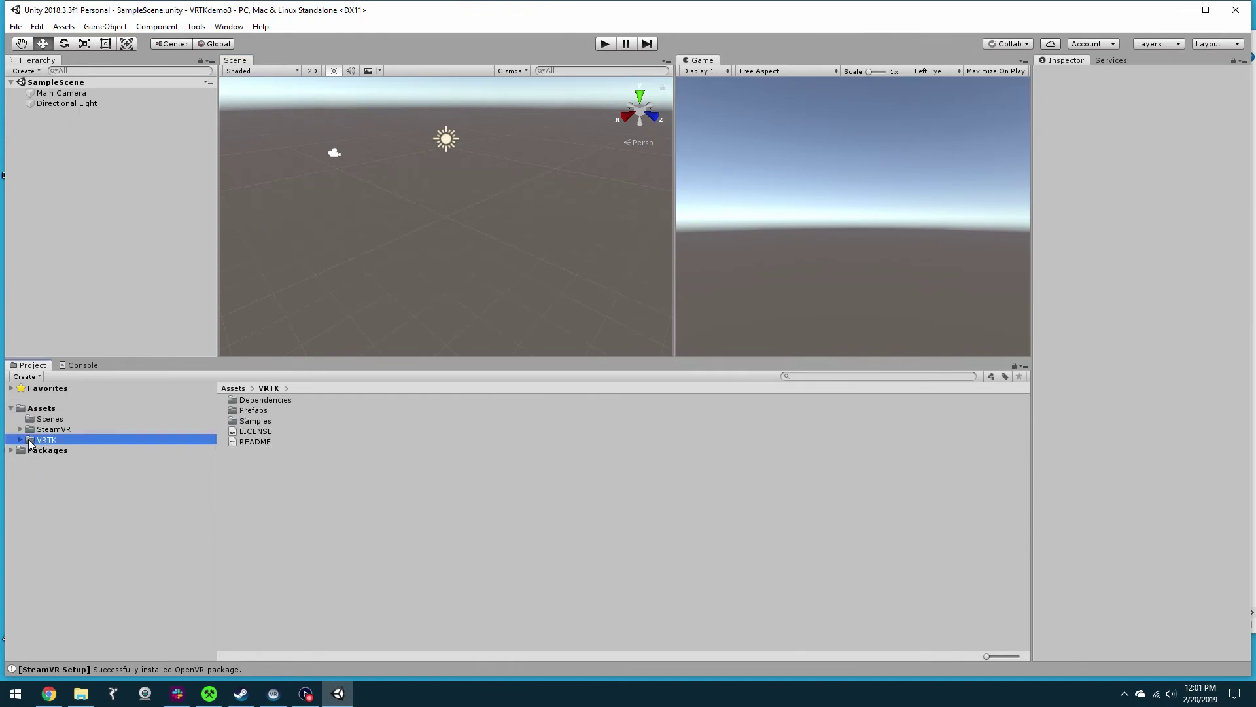
{"action": "double_click", "coordinate": [234, 422]}
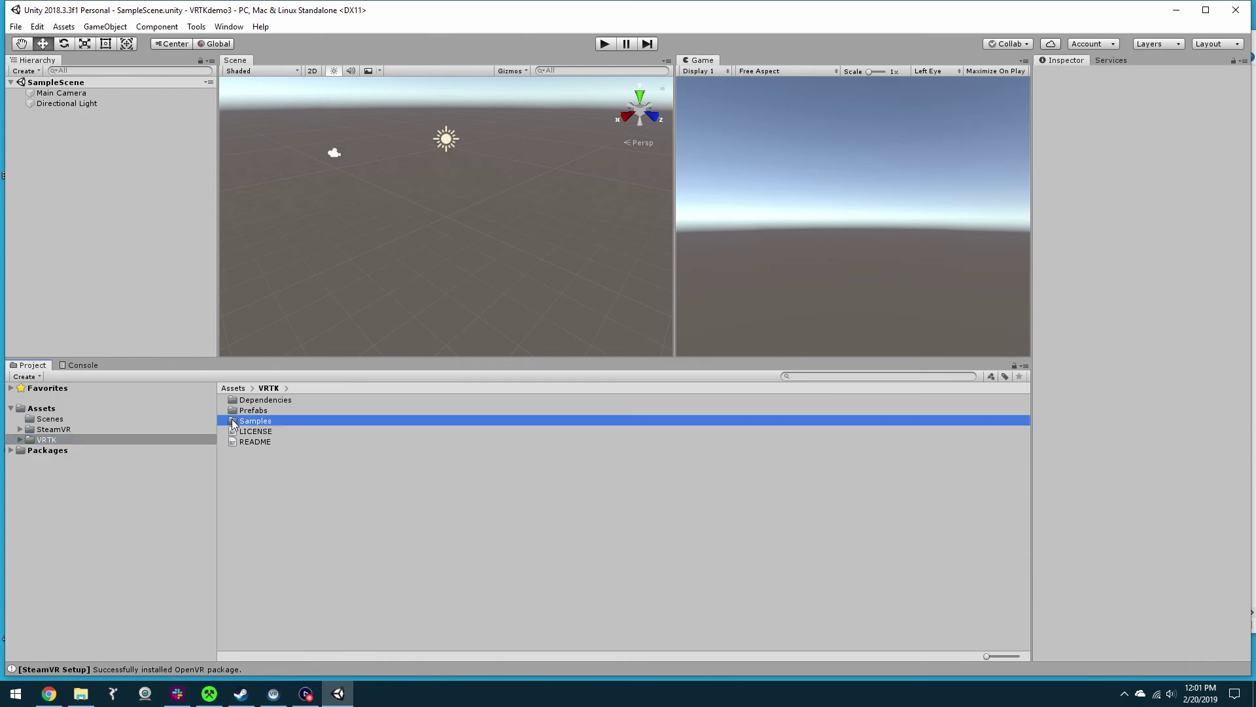
{"action": "double_click", "coordinate": [234, 401]}
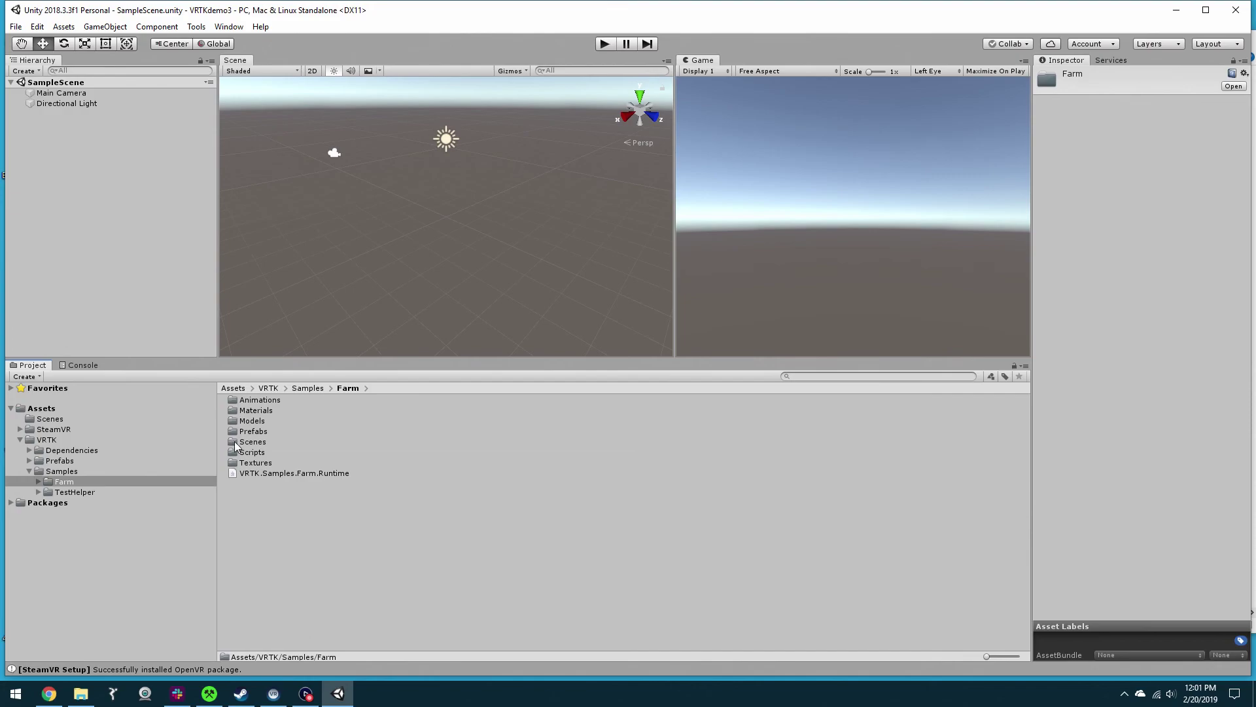
{"action": "double_click", "coordinate": [236, 444]}
{"action": "left_click", "coordinate": [243, 400]}
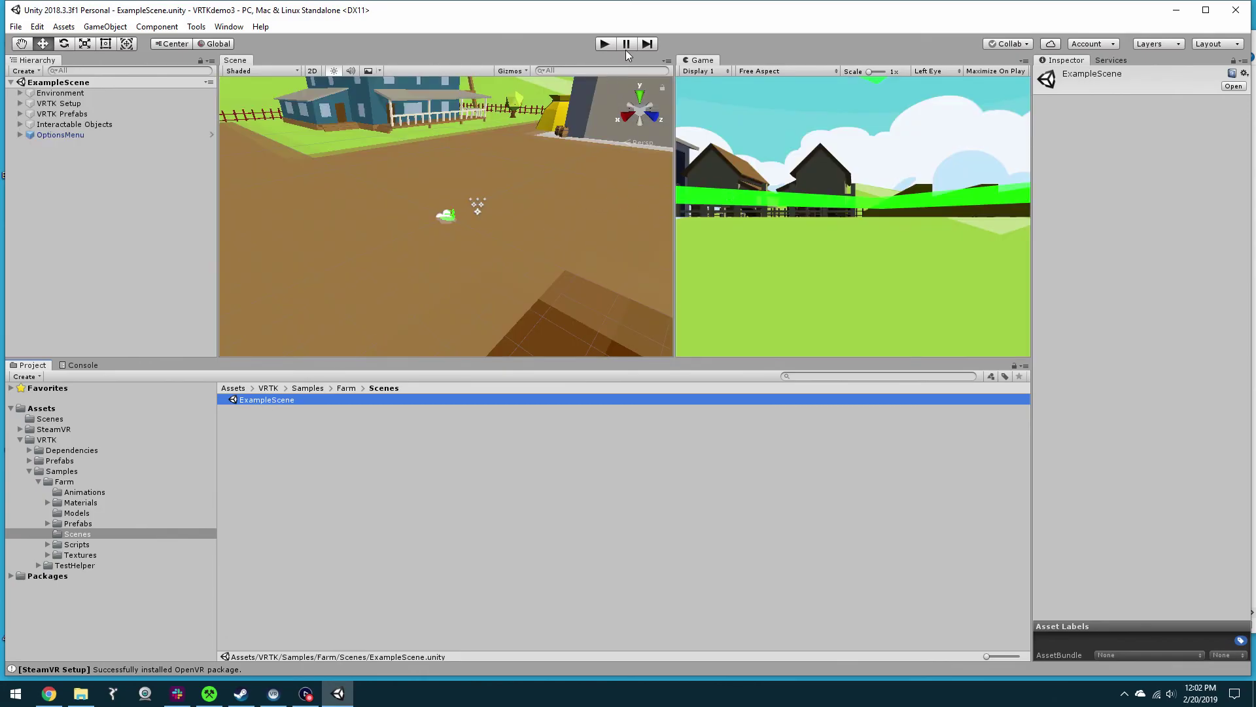
{"action": "left_click", "coordinate": [603, 44]}
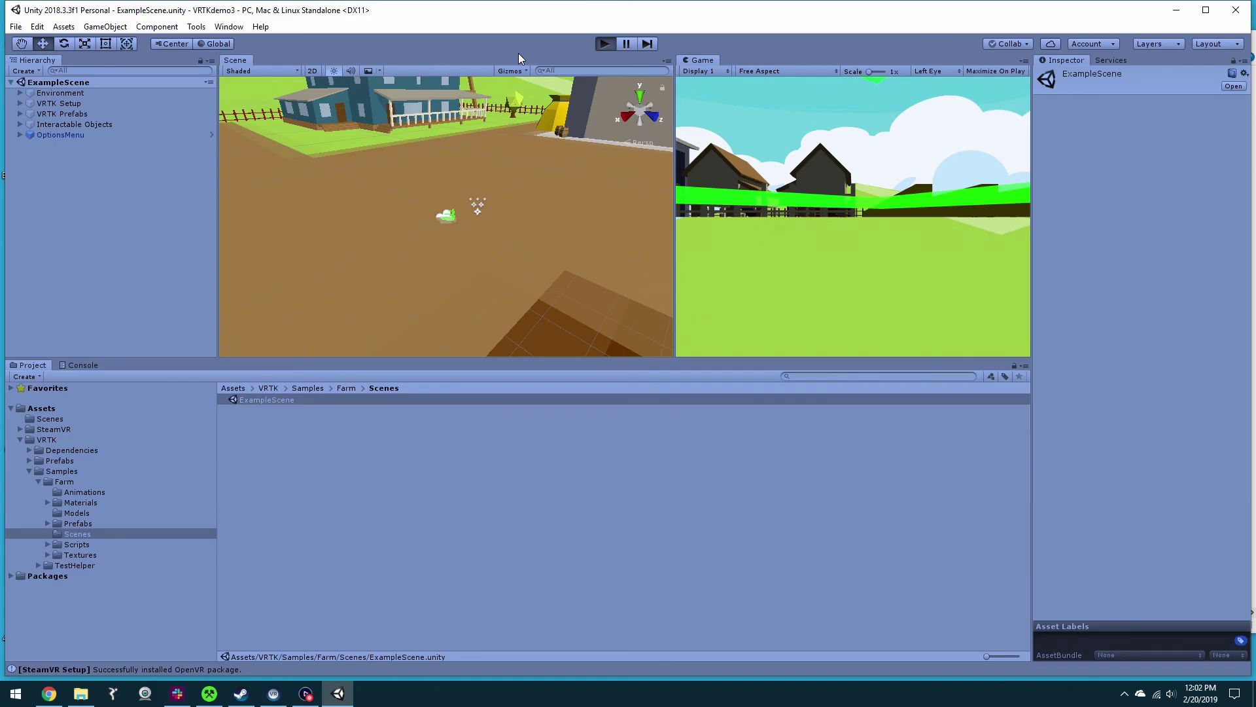